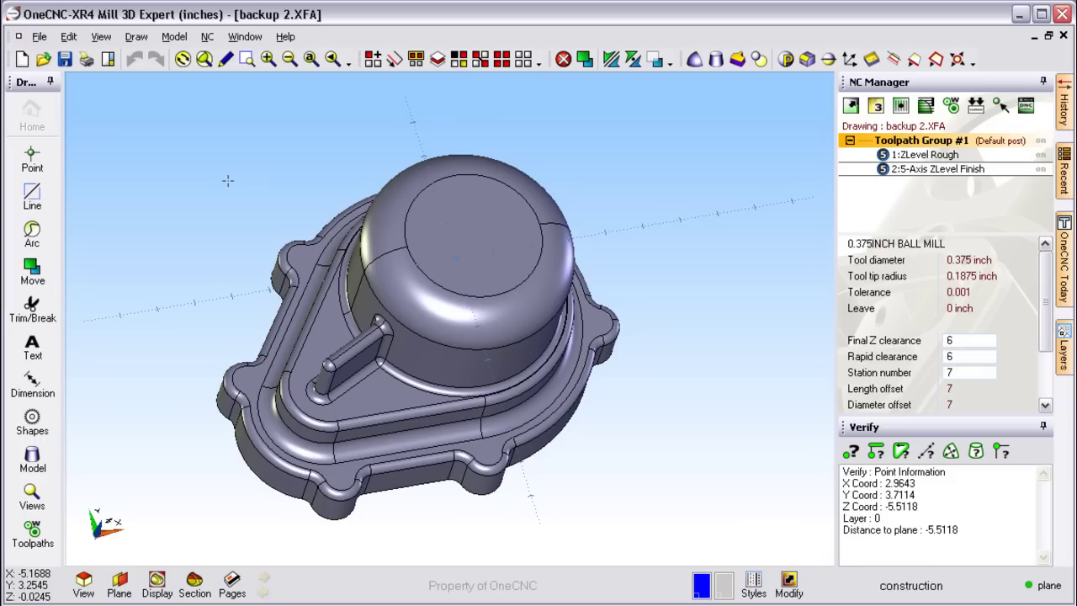
Check the point-entry options, return to the main drawing tools, and orbit to a lower side view.
click(36, 162)
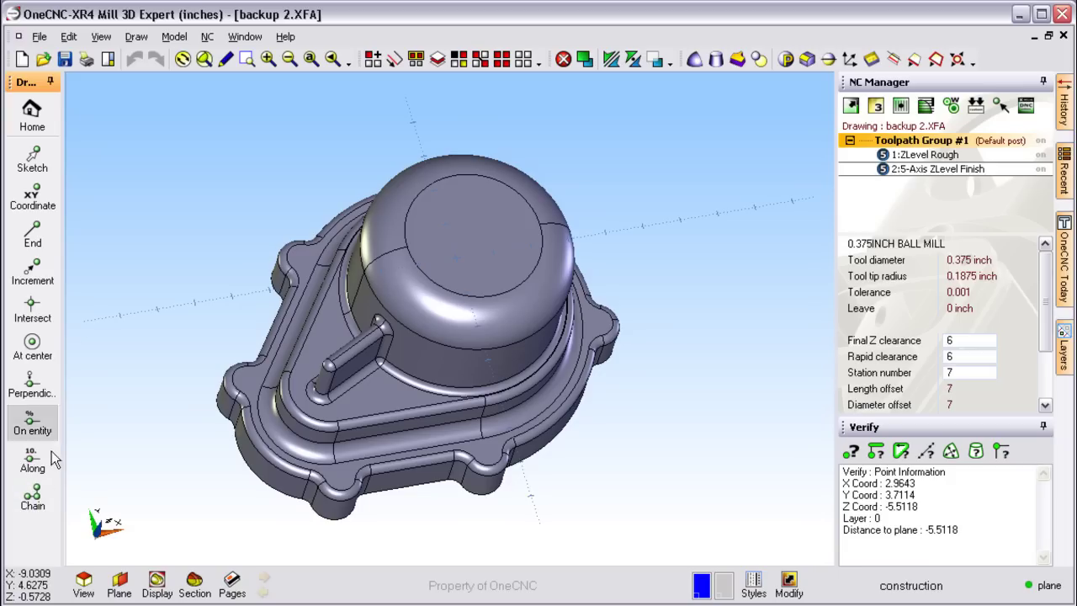
click(35, 118)
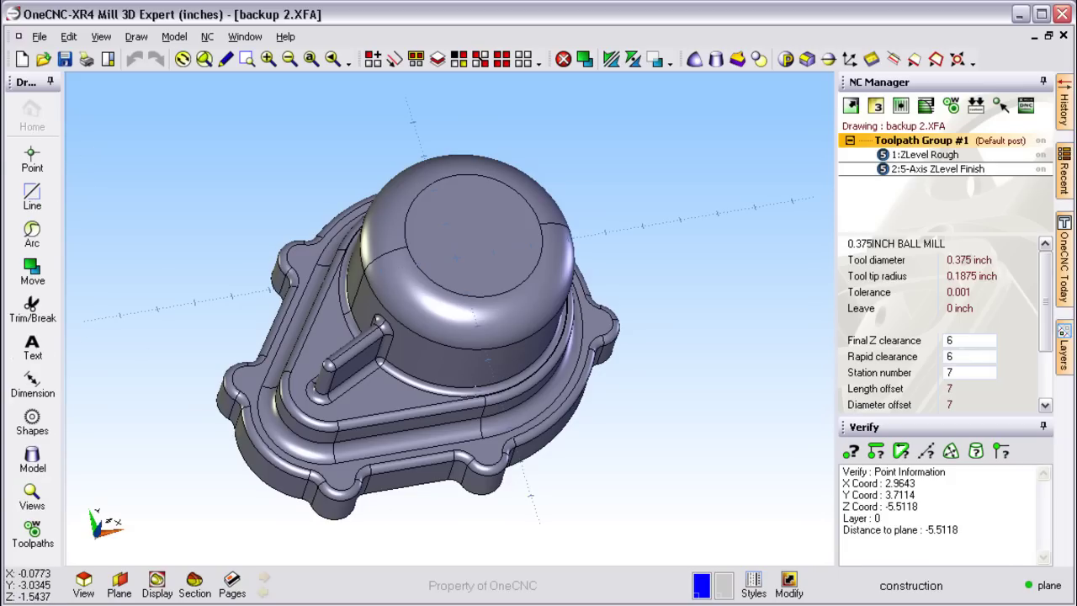
middle_drag(457, 257, 575, 357)
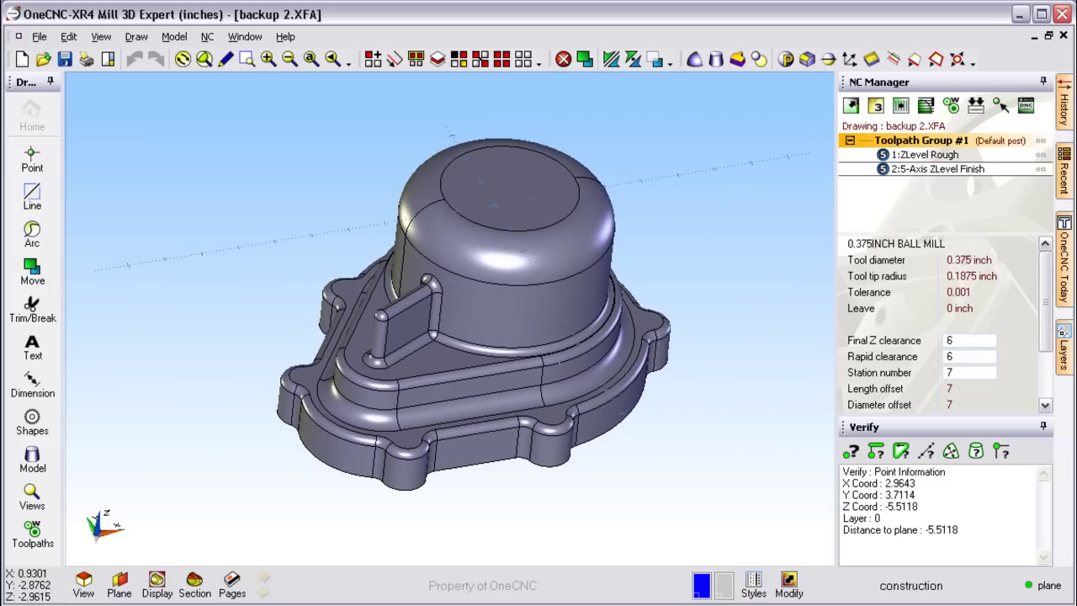
Change the drawing background from light blue to grey in Properties, then zoom in on the part.
click(40, 36)
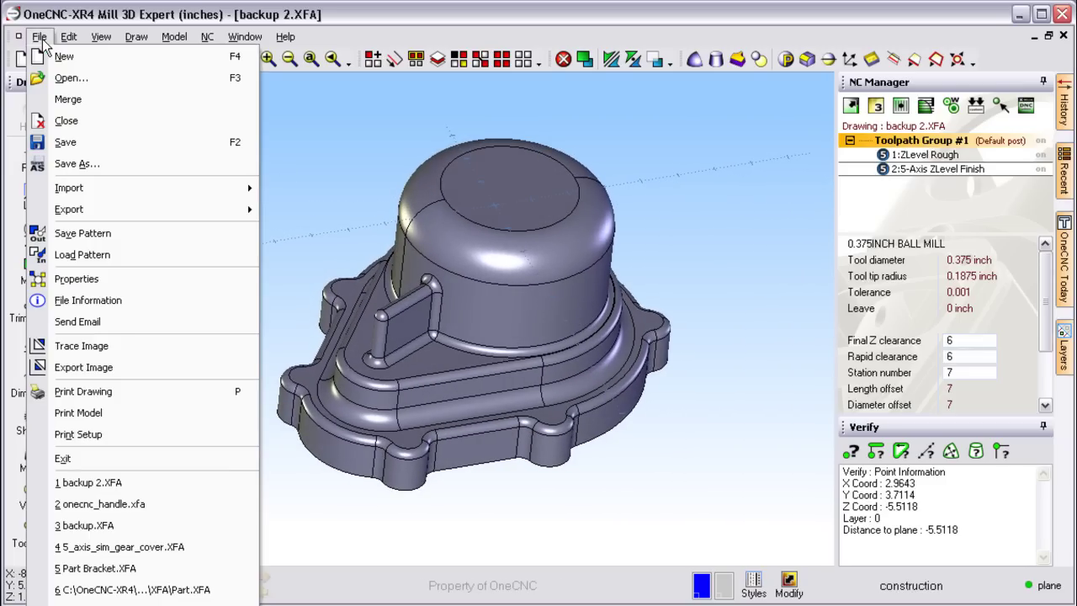
click(85, 281)
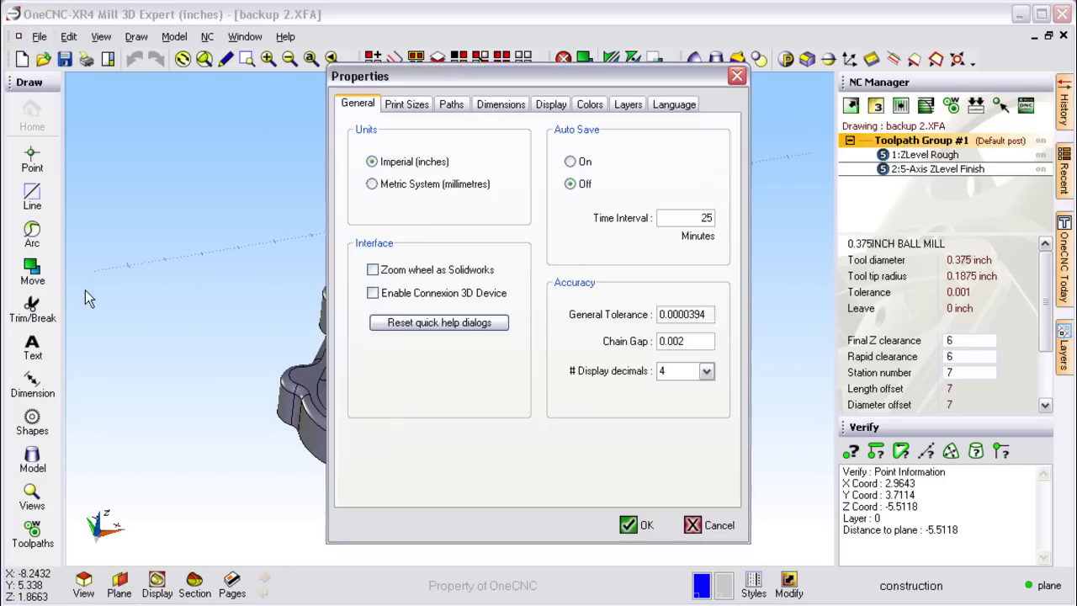
click(593, 106)
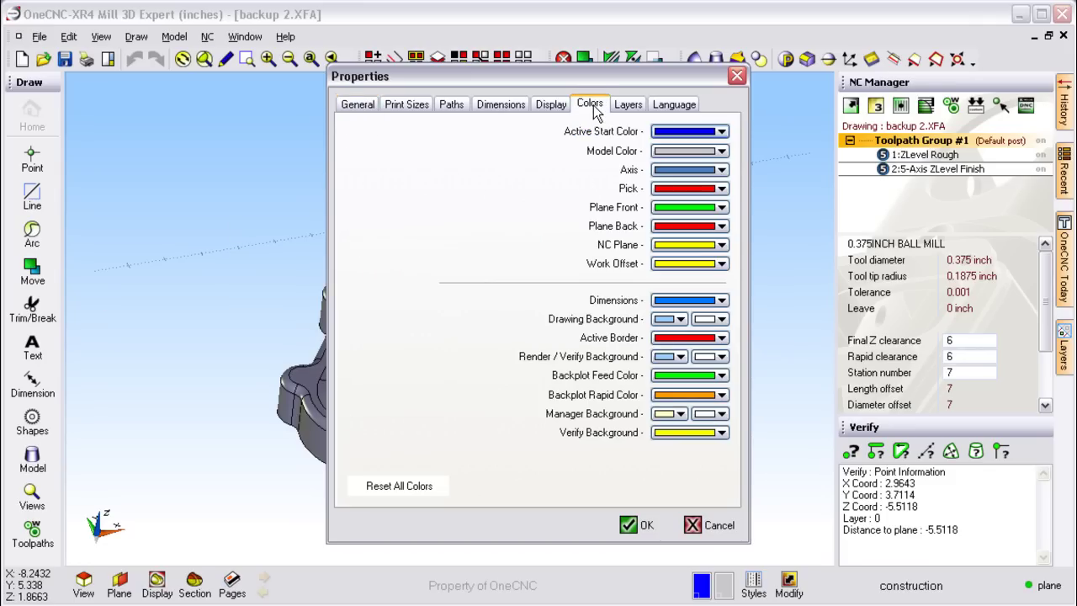
click(681, 322)
click(775, 395)
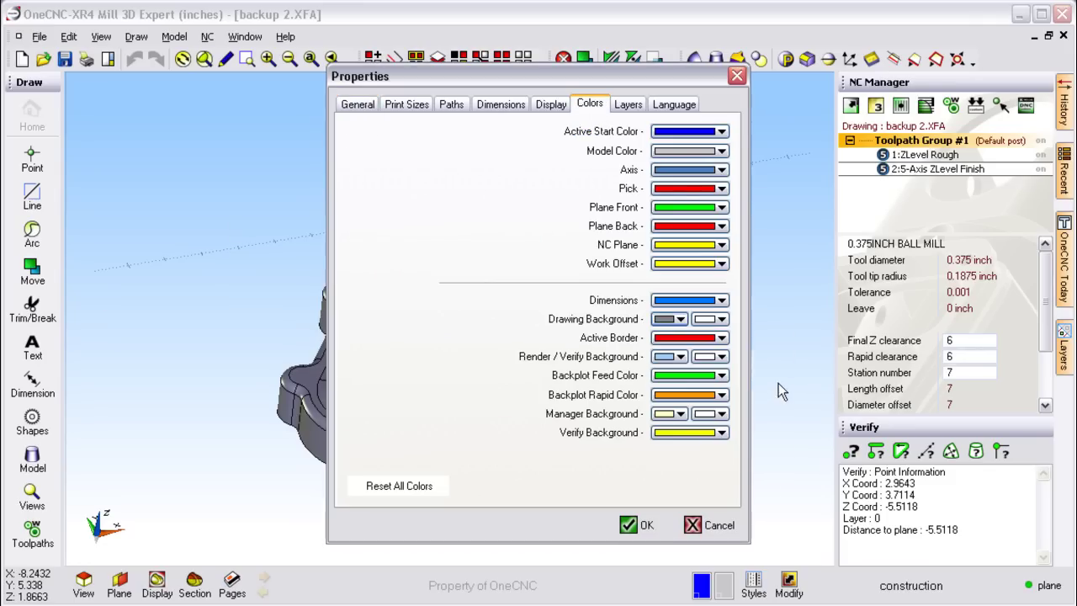
click(627, 525)
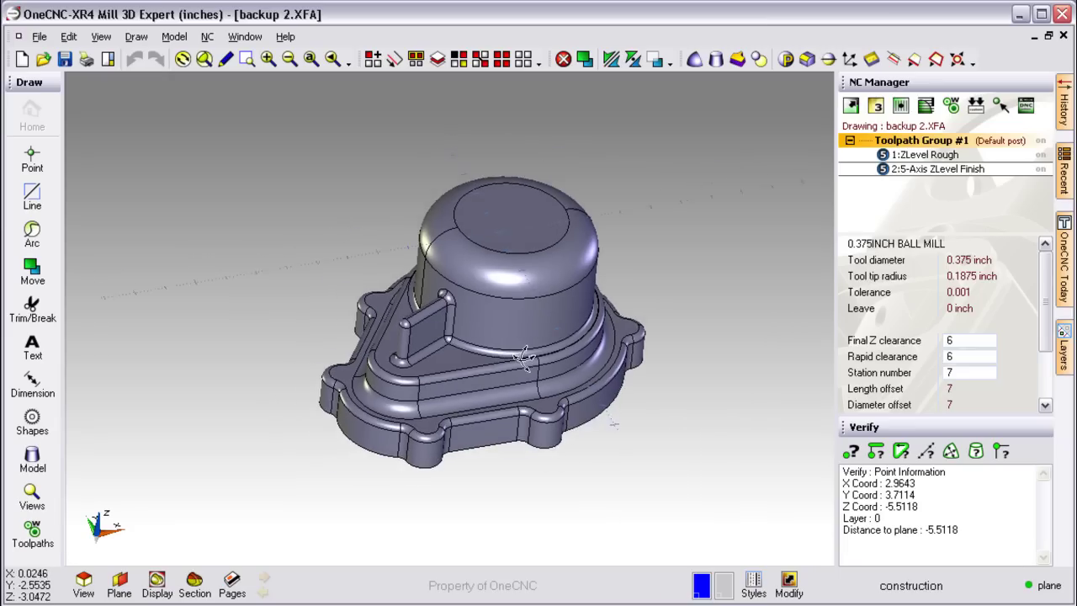
scroll(502, 263, up, 2)
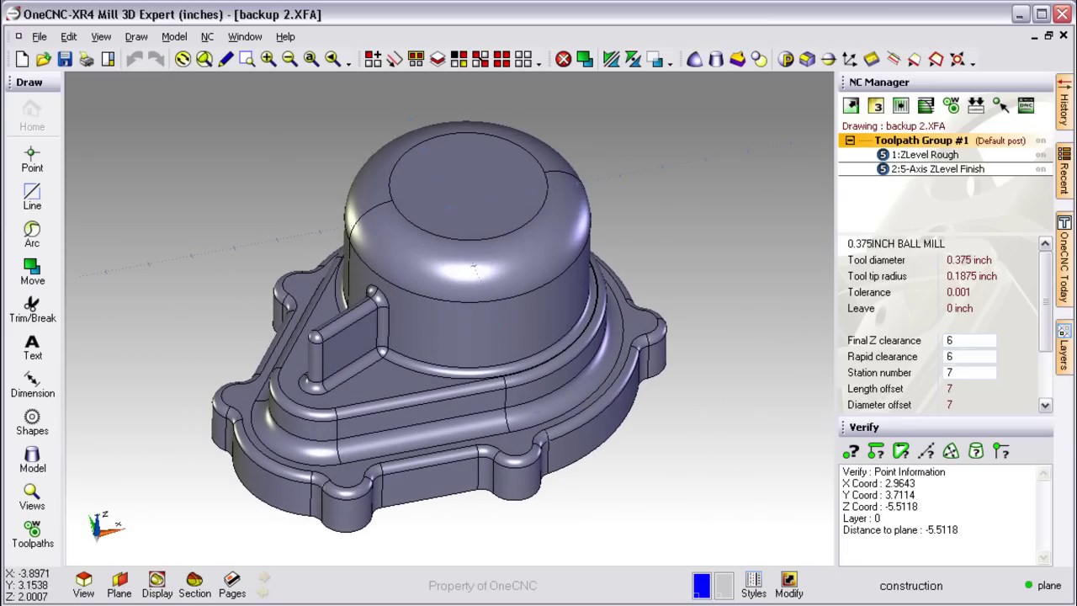
Assign a new keyboard shortcut to Deselect all in the Toolbar - Selection category.
click(104, 38)
click(163, 325)
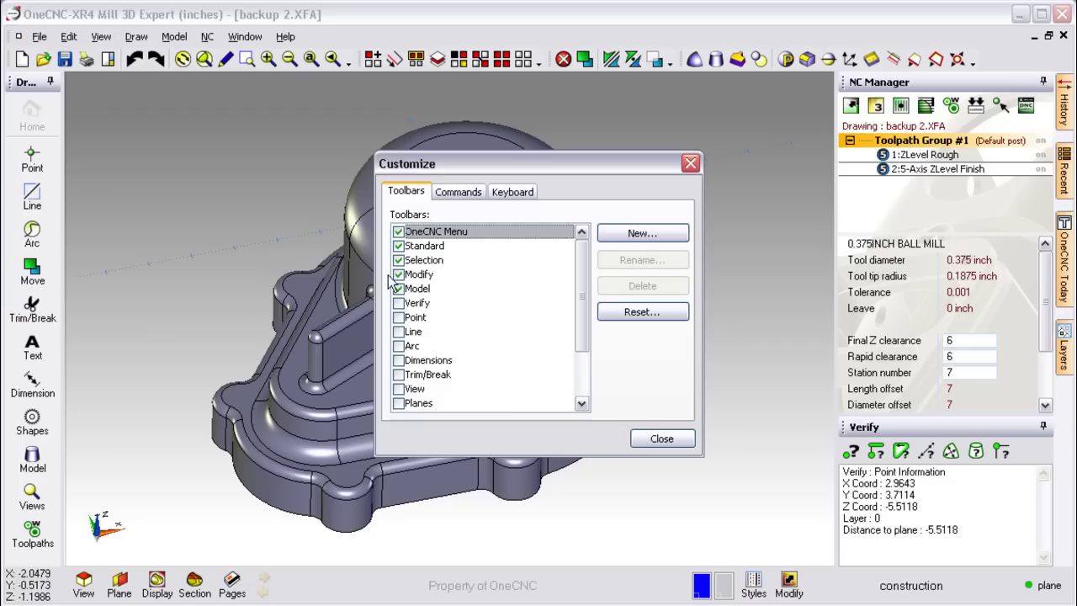
click(524, 195)
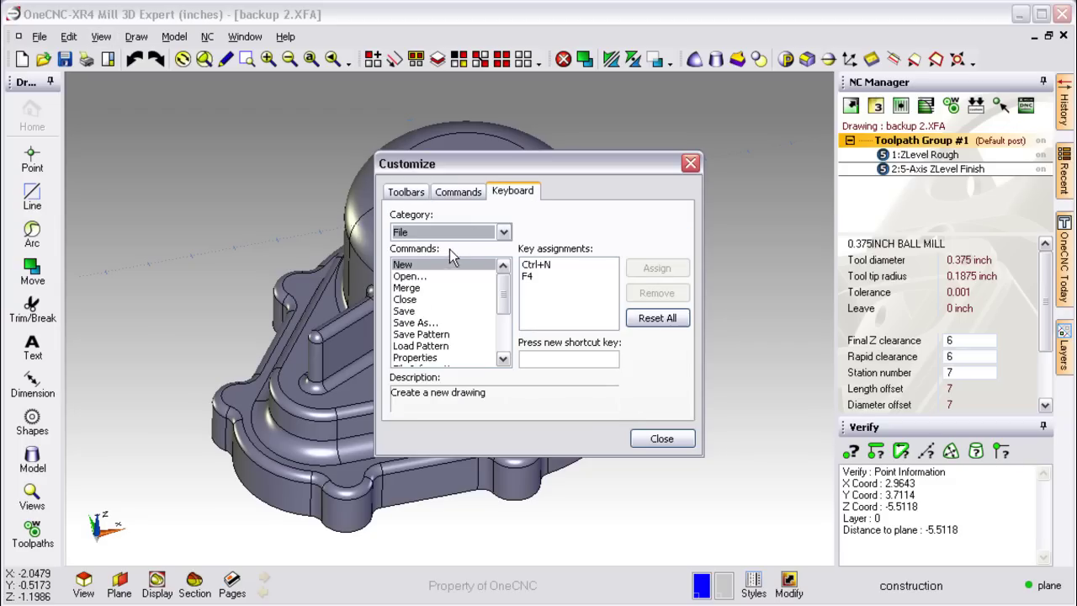
click(507, 233)
click(460, 355)
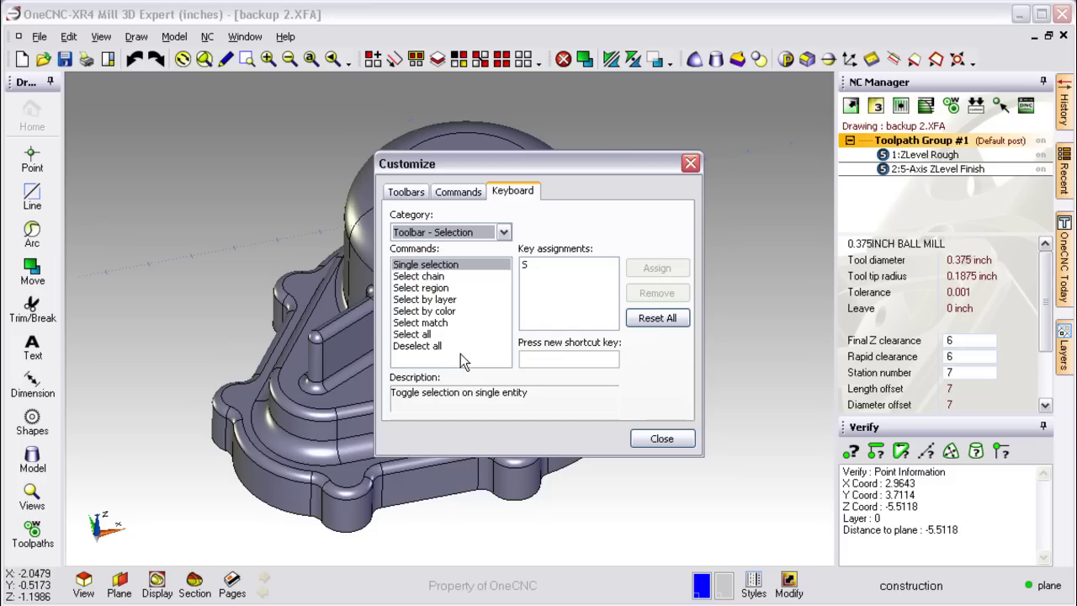
click(431, 348)
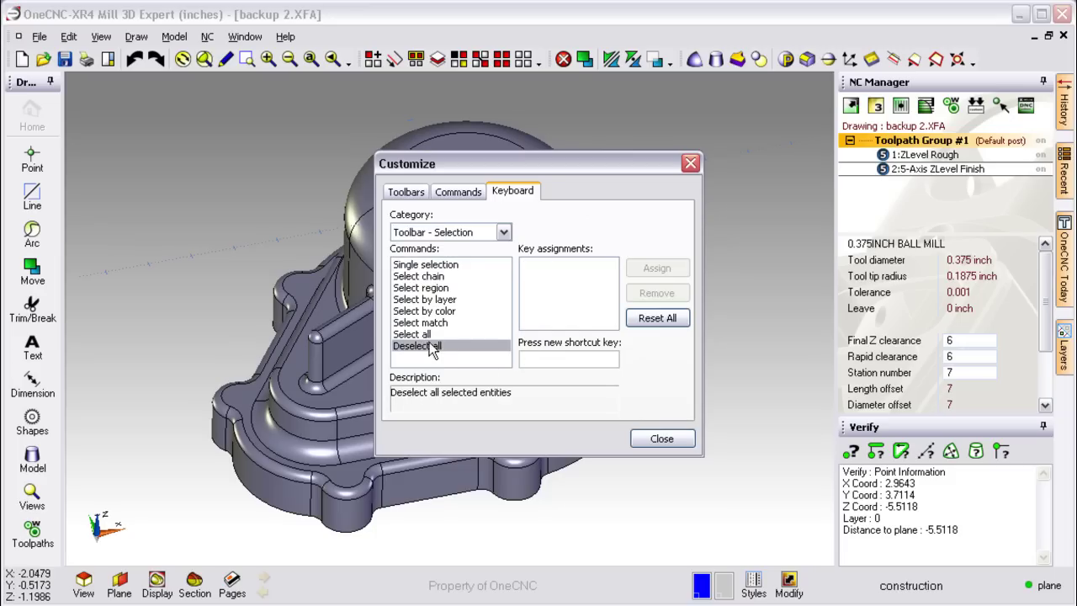
key(slash)
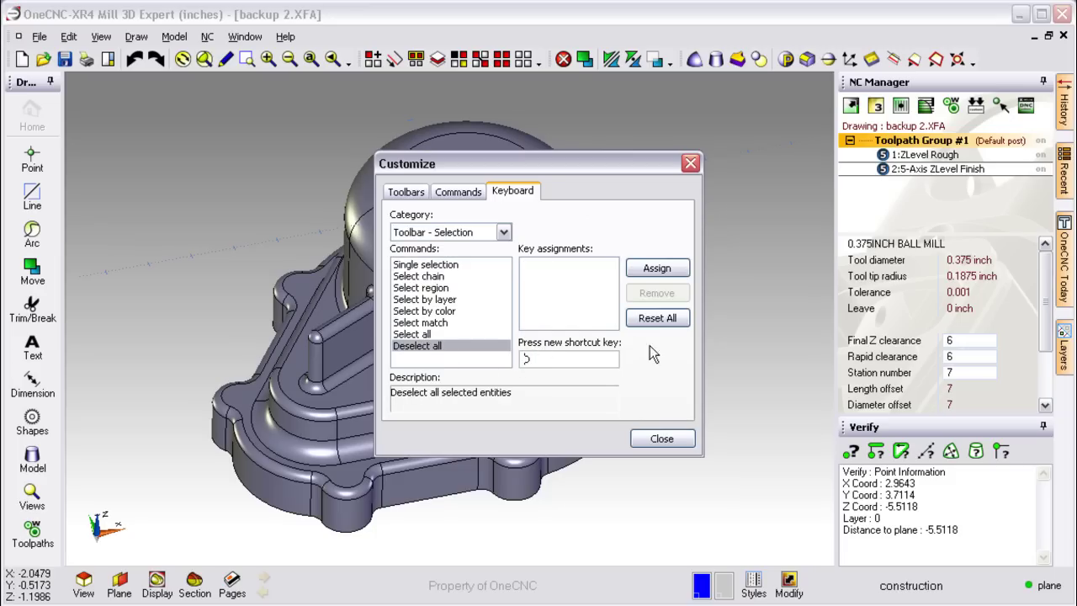
click(657, 268)
click(649, 438)
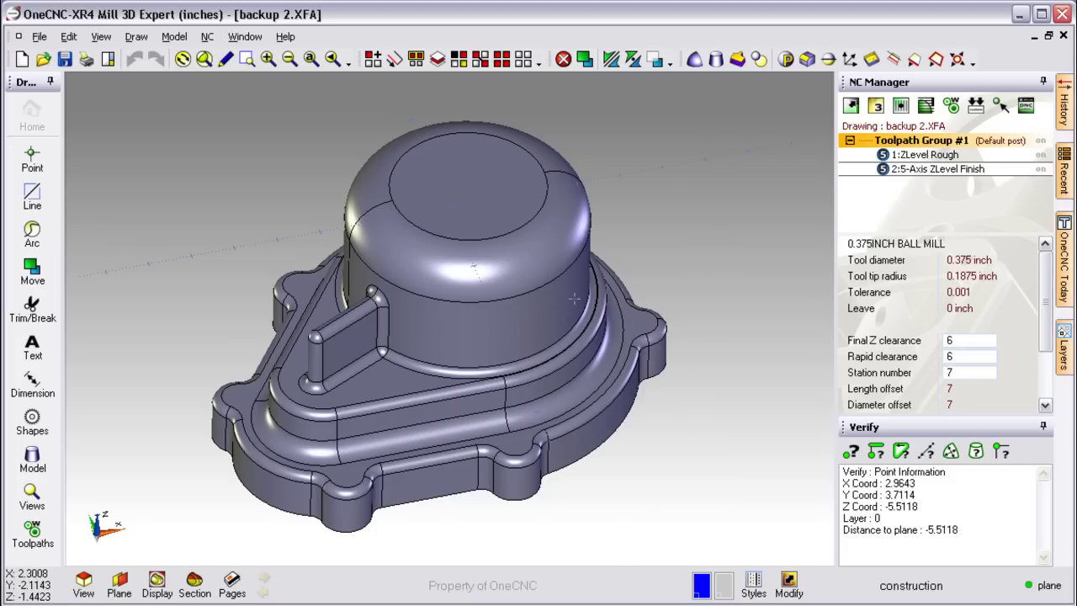
key(Left)
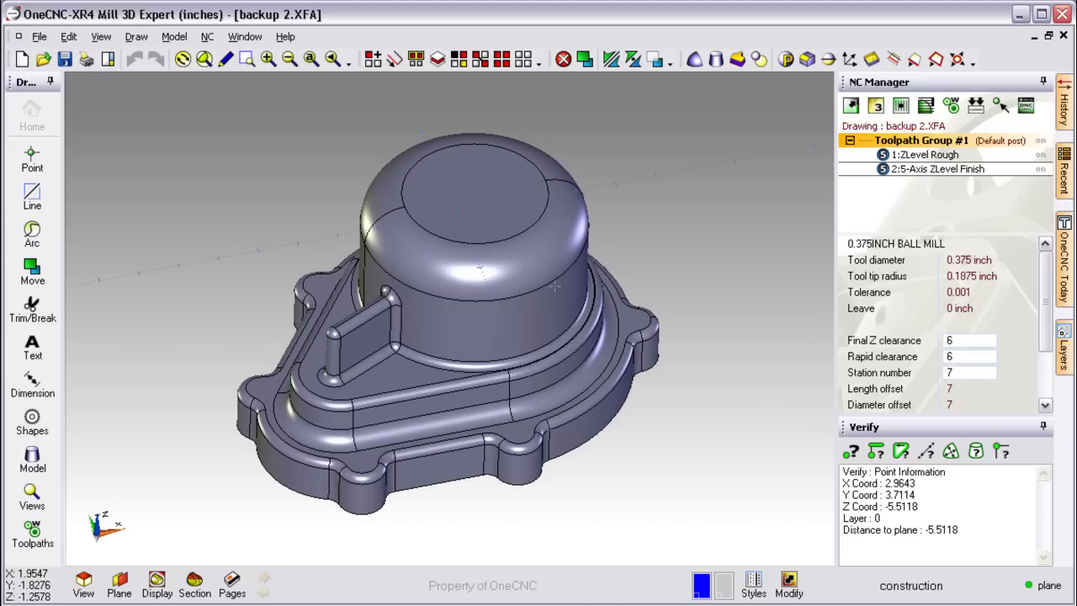
Tilt the view, switch to the four-viewport layout, and shrink the top-right viewport.
key(Down)
key(Down)
key(Up)
key(Up)
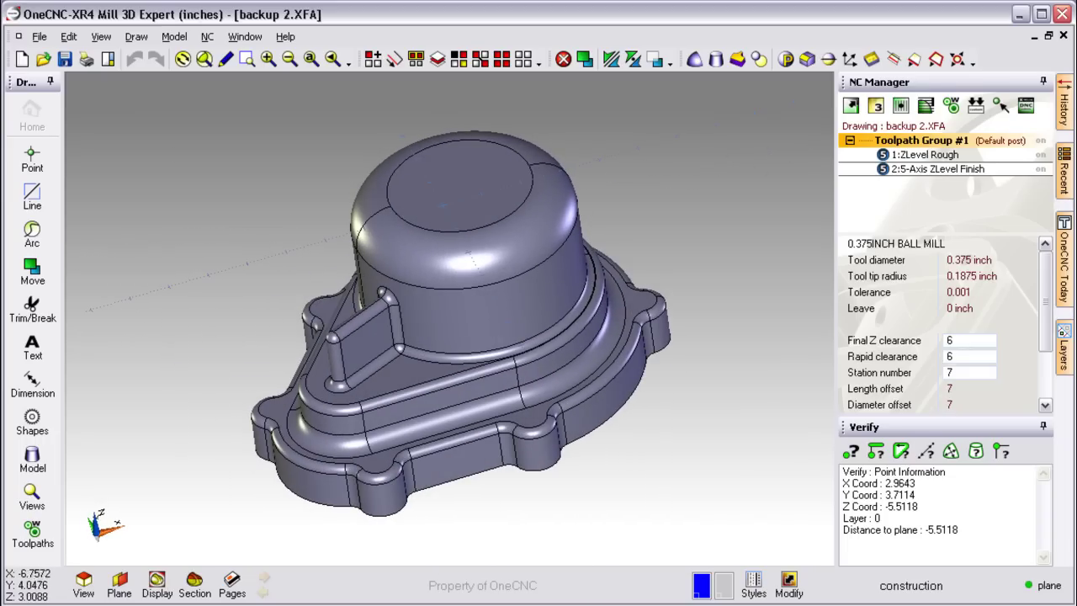
click(108, 59)
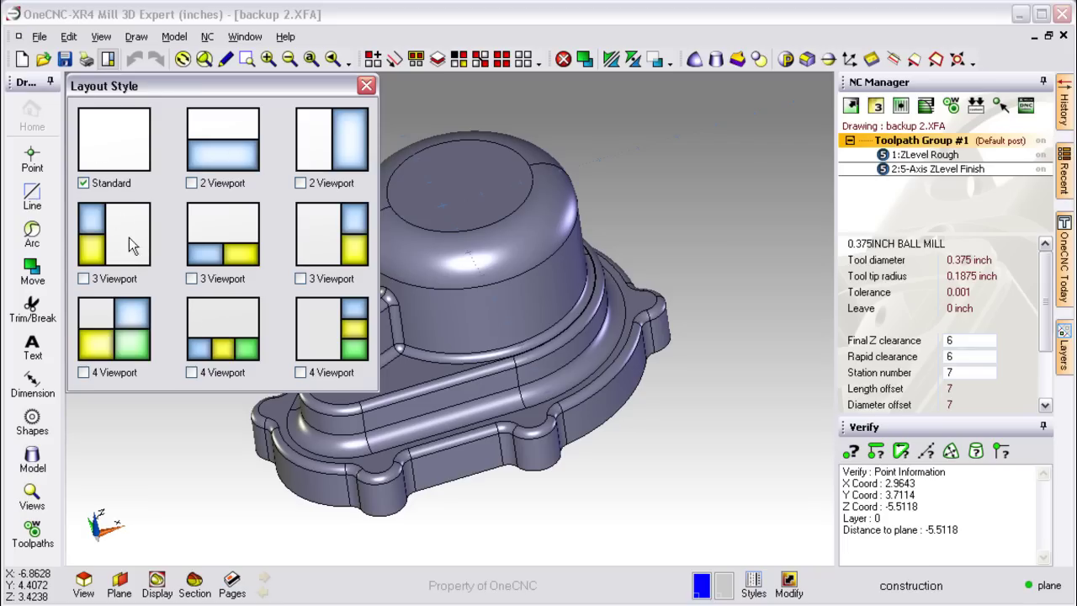
click(300, 373)
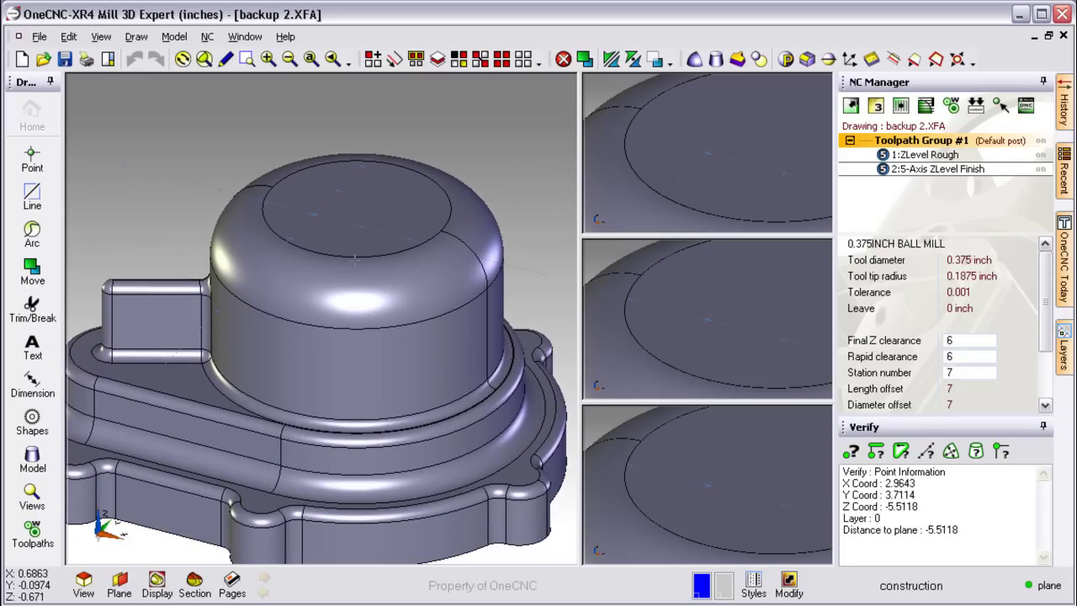
scroll(690, 168, down, 3)
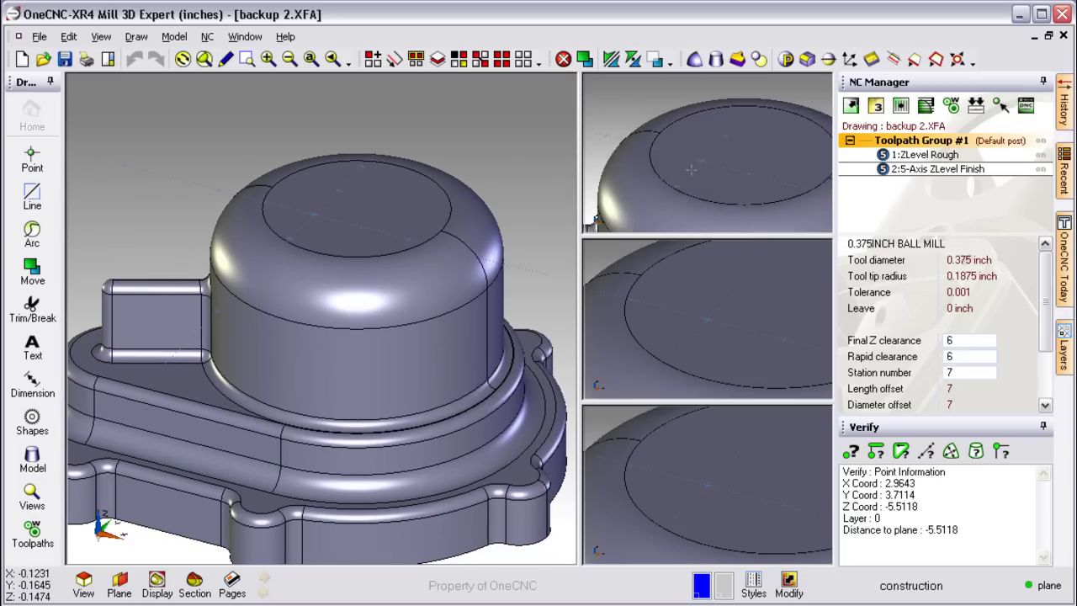
click(709, 325)
scroll(709, 325, down, 3)
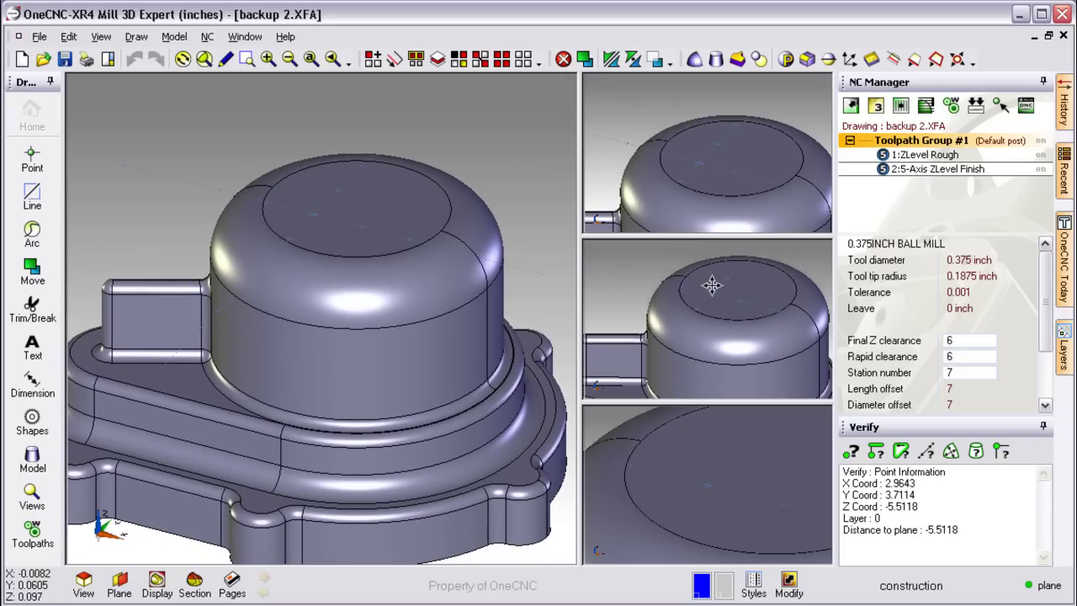
drag(691, 237, 692, 214)
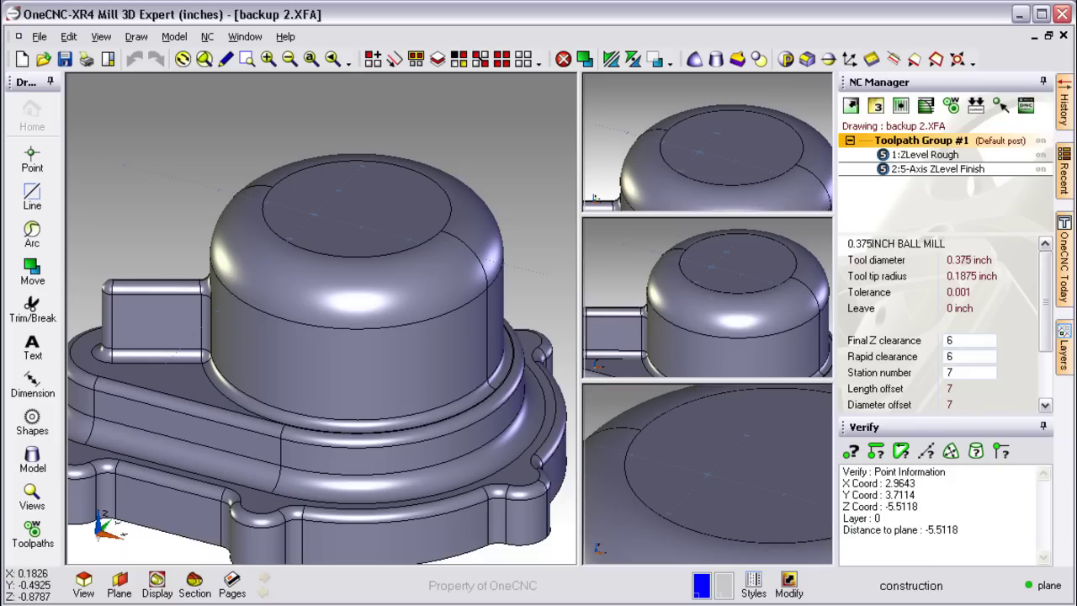
Return to a single viewport and orbit the part to a lower side-on angle.
click(107, 59)
click(96, 173)
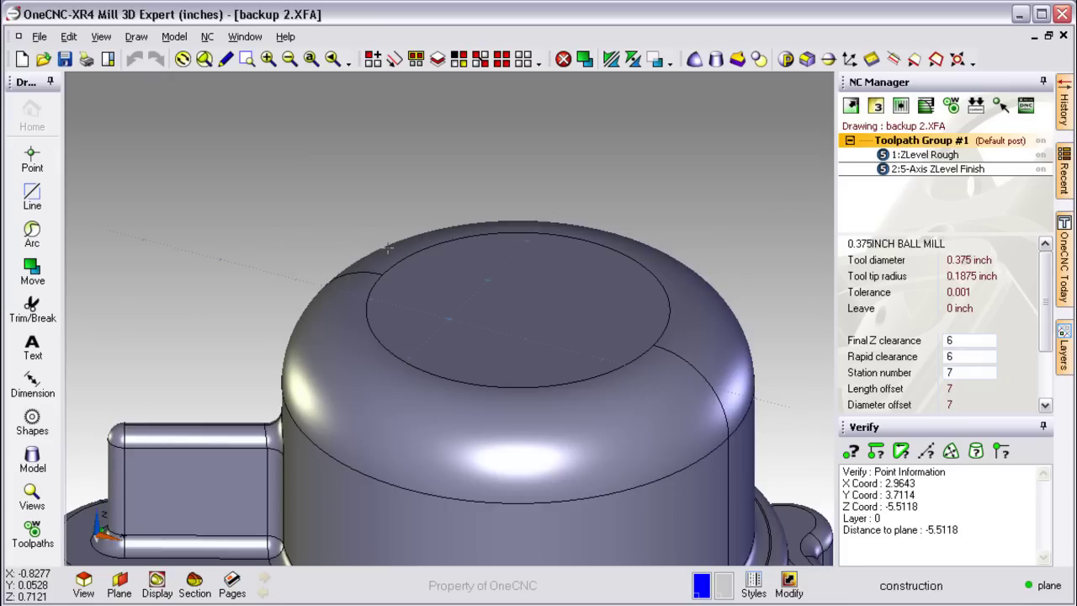
middle_drag(398, 289, 455, 308)
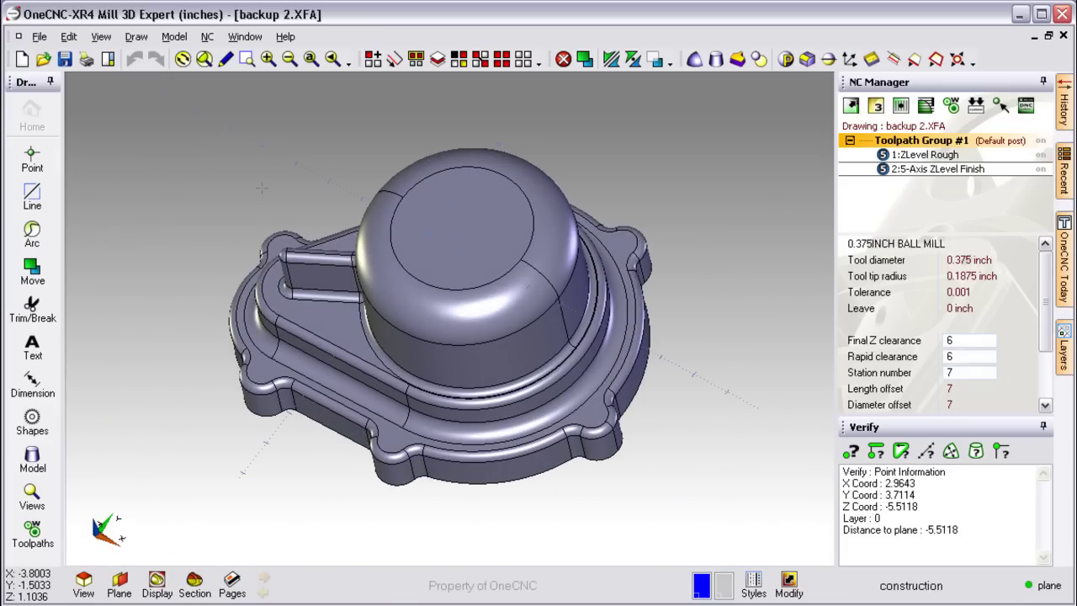
mouse_move(298, 193)
middle_down()
mouse_move(305, 173)
mouse_move(356, 144)
mouse_move(304, 159)
mouse_move(316, 199)
middle_up()
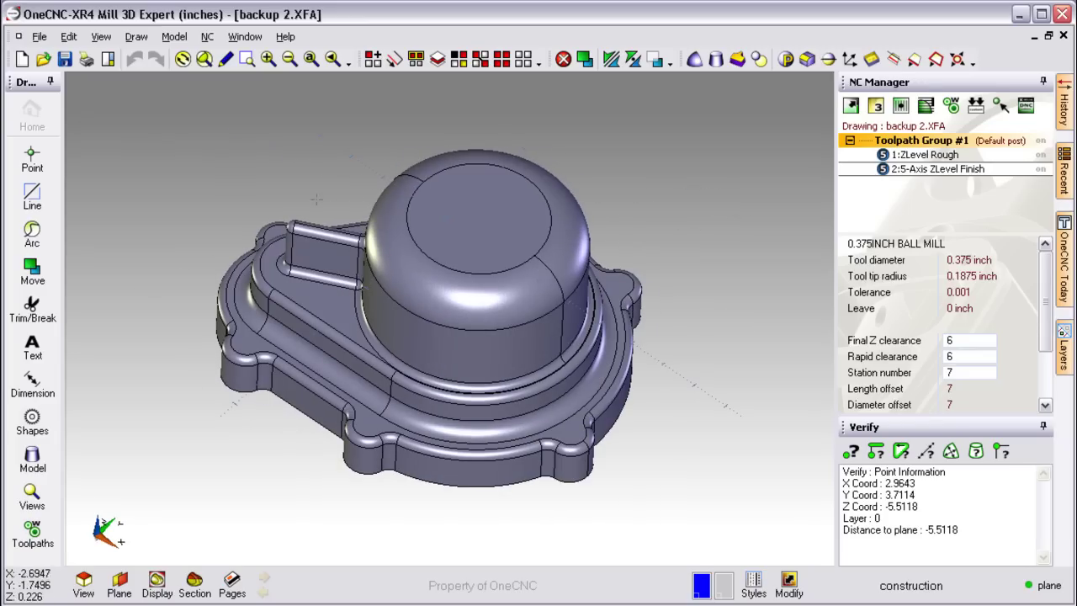
Cascade the three open drawings, bringing each forward in turn and ending with Part.XFA.
click(244, 36)
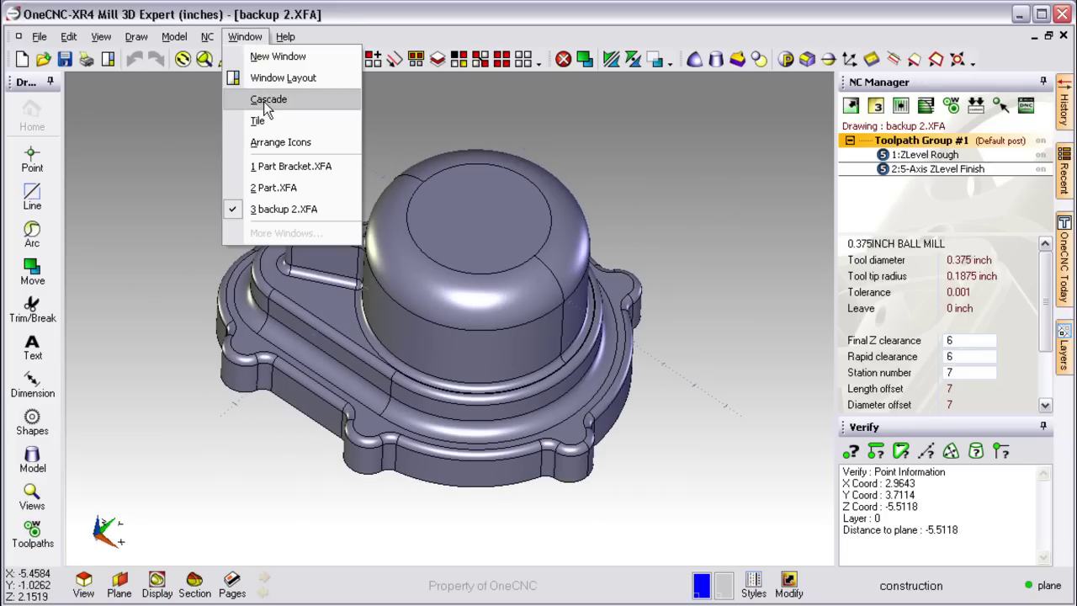
click(269, 65)
click(367, 115)
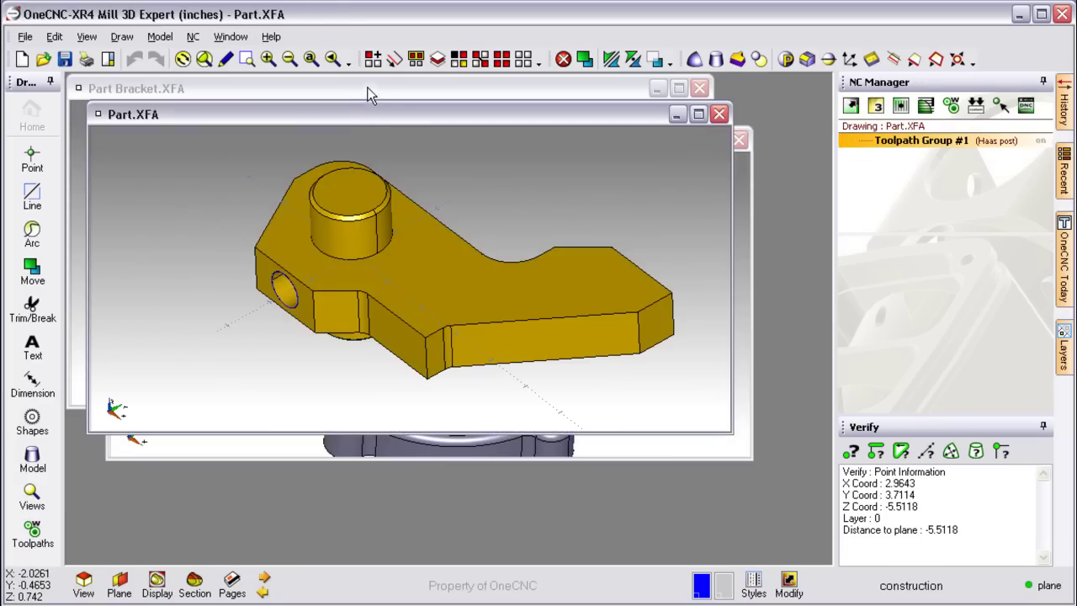
click(368, 88)
click(719, 196)
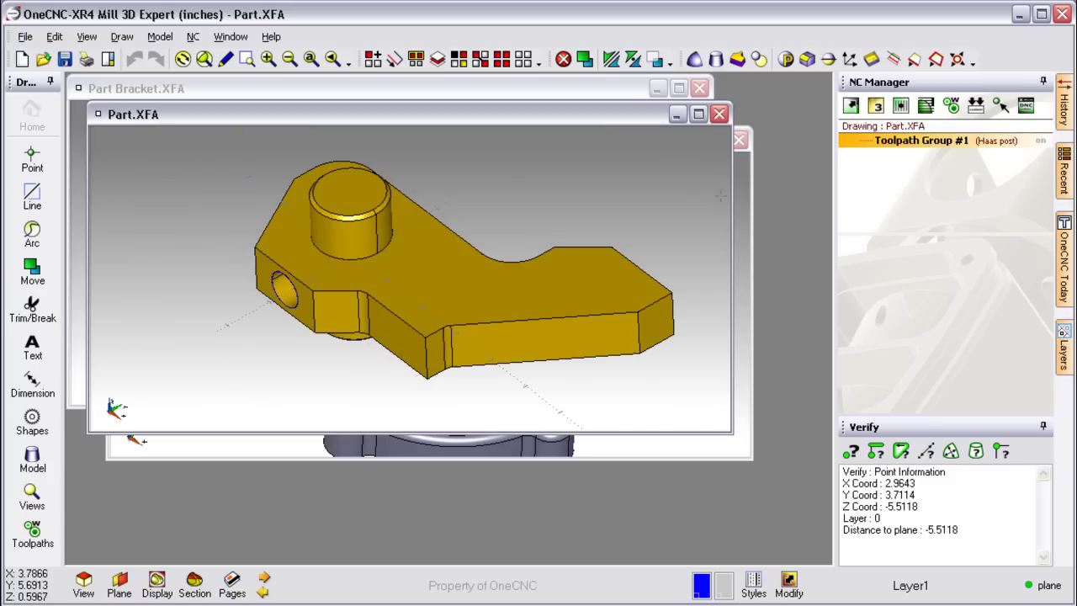
click(736, 212)
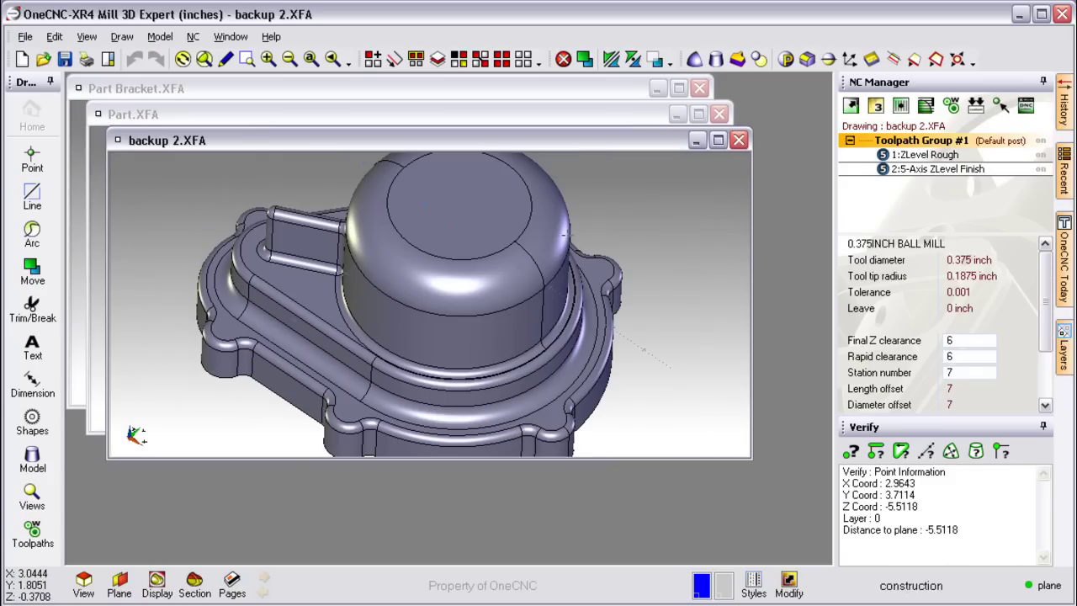
click(282, 122)
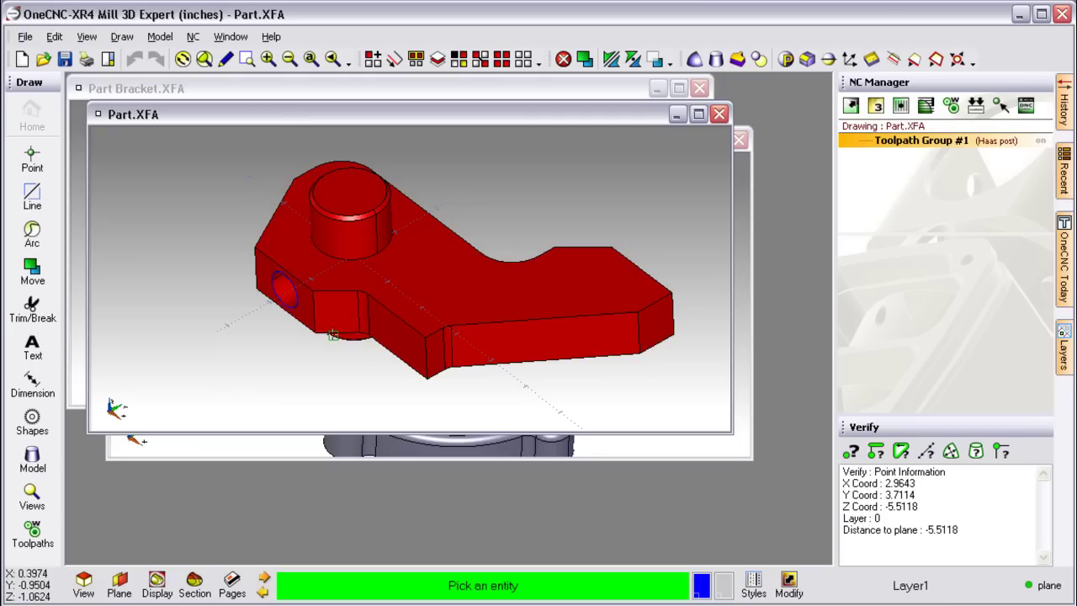
Copy the Part model onto the bracket's pin in Part Bracket.XFA, then maximise that drawing.
click(55, 37)
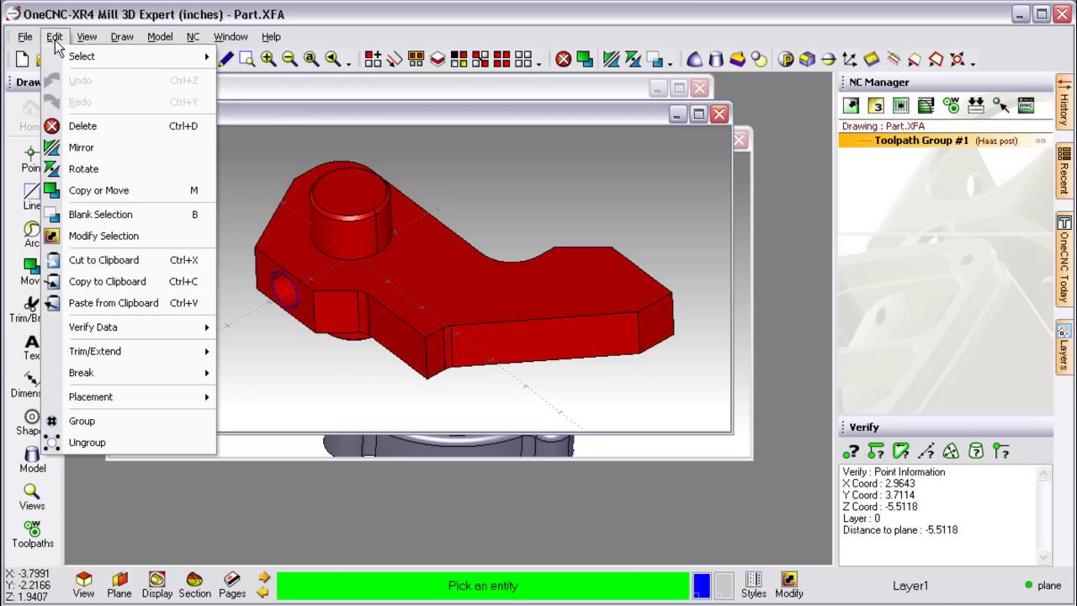
click(108, 281)
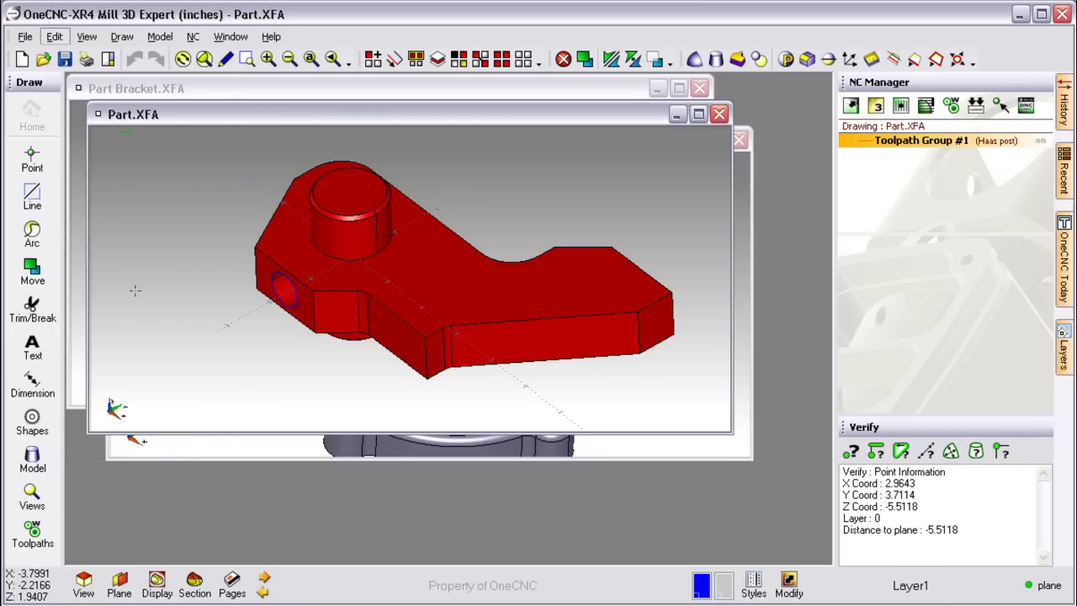
click(317, 91)
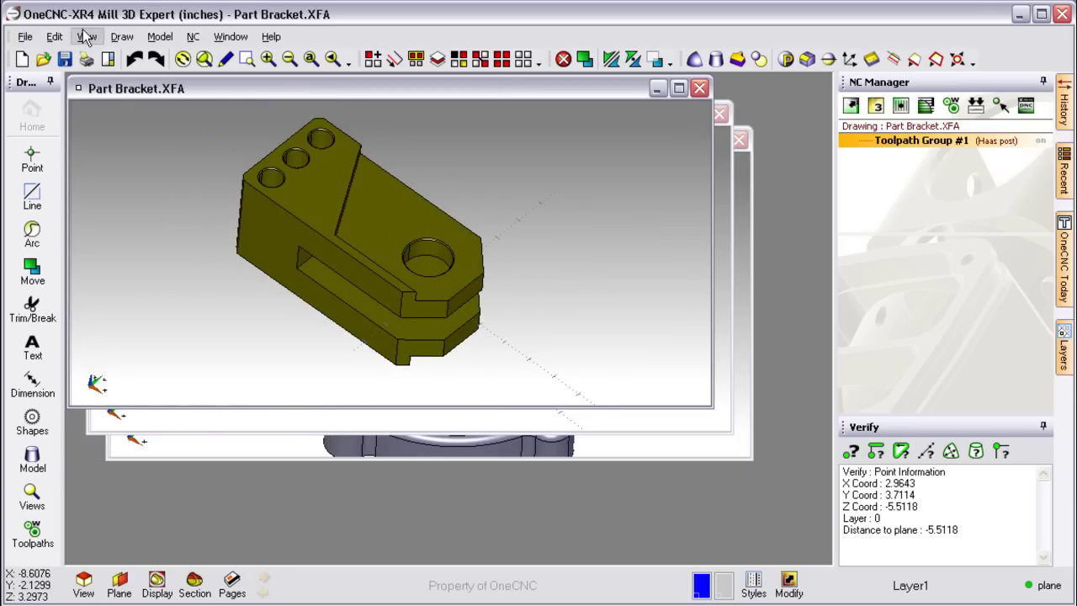
click(54, 37)
click(103, 301)
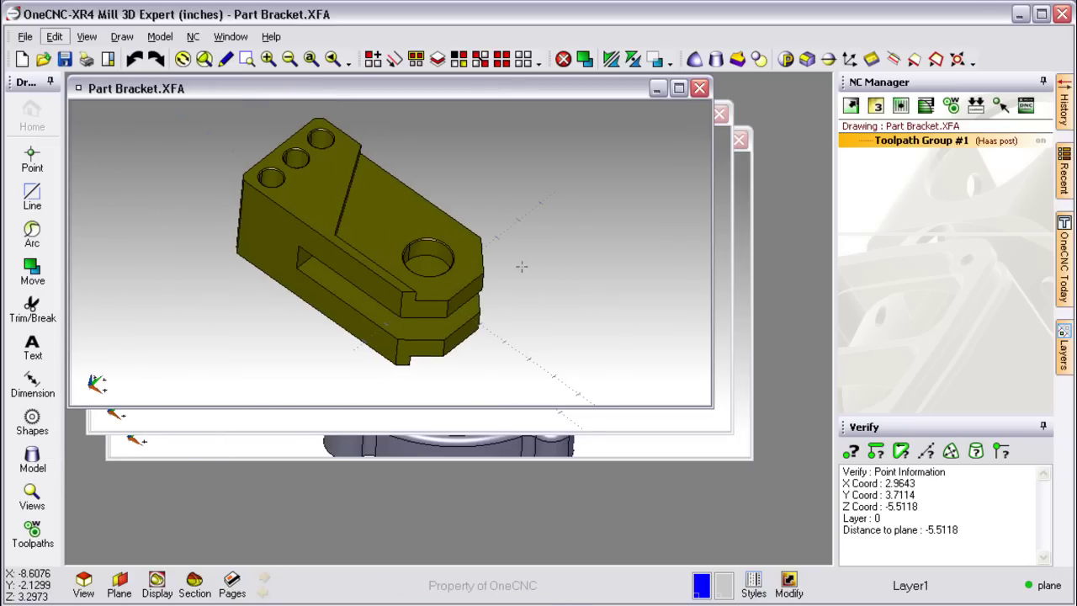
click(584, 266)
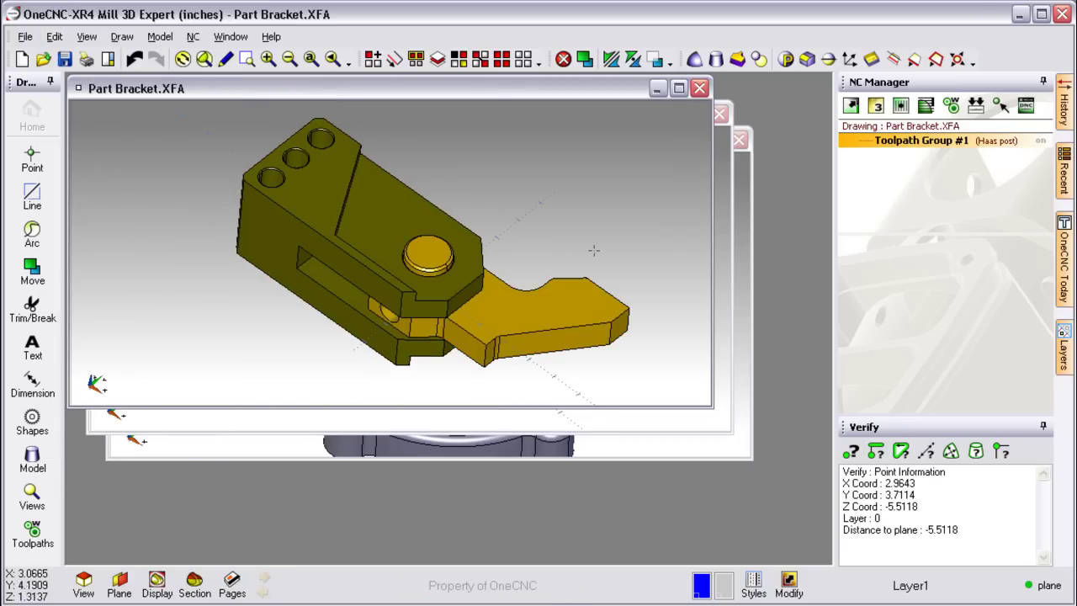
click(679, 88)
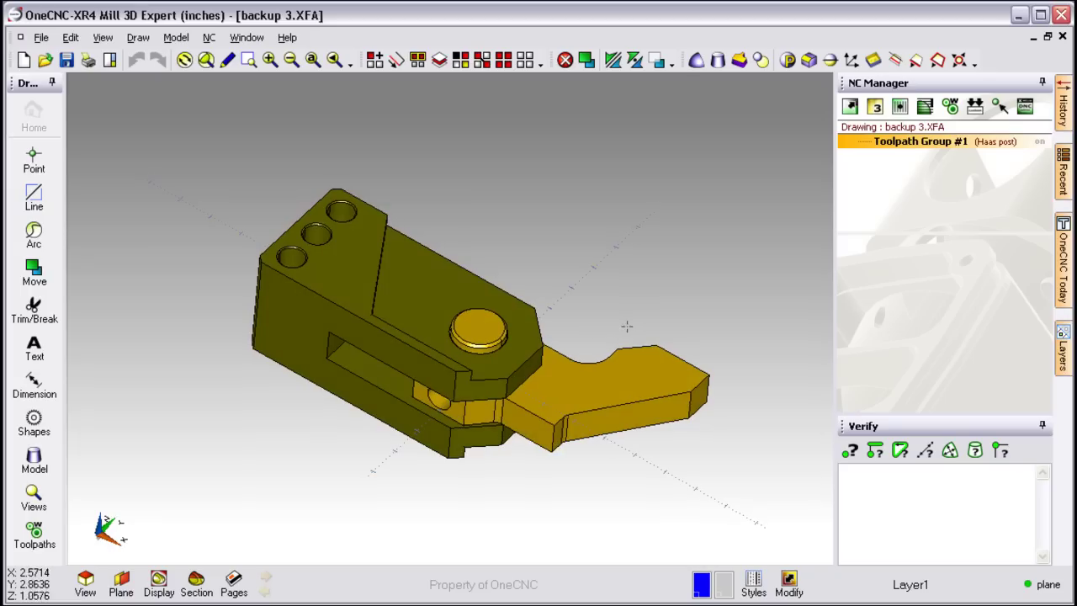
click(85, 584)
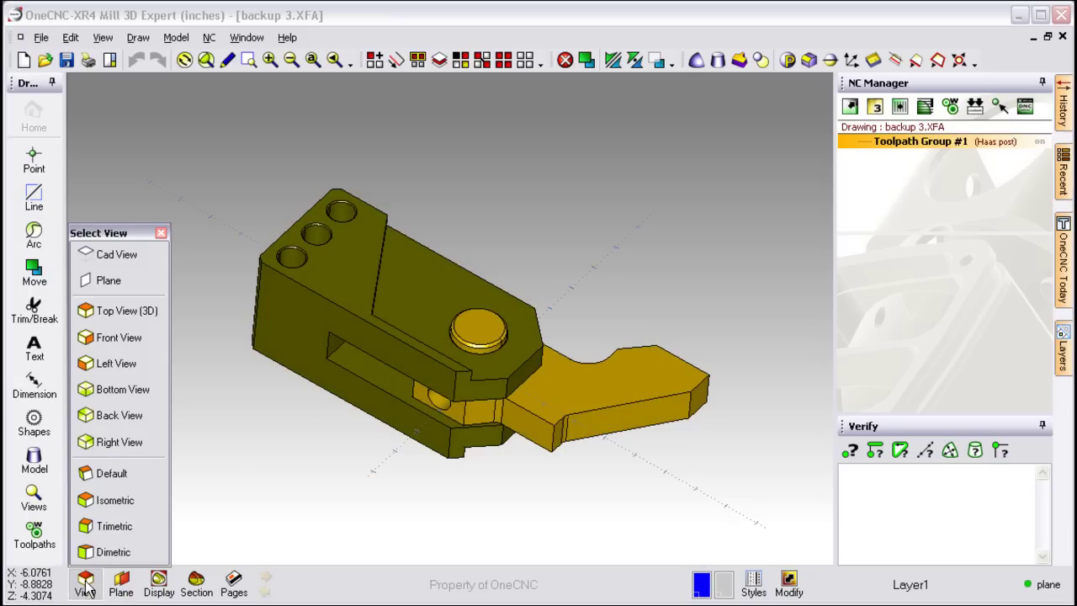
click(110, 392)
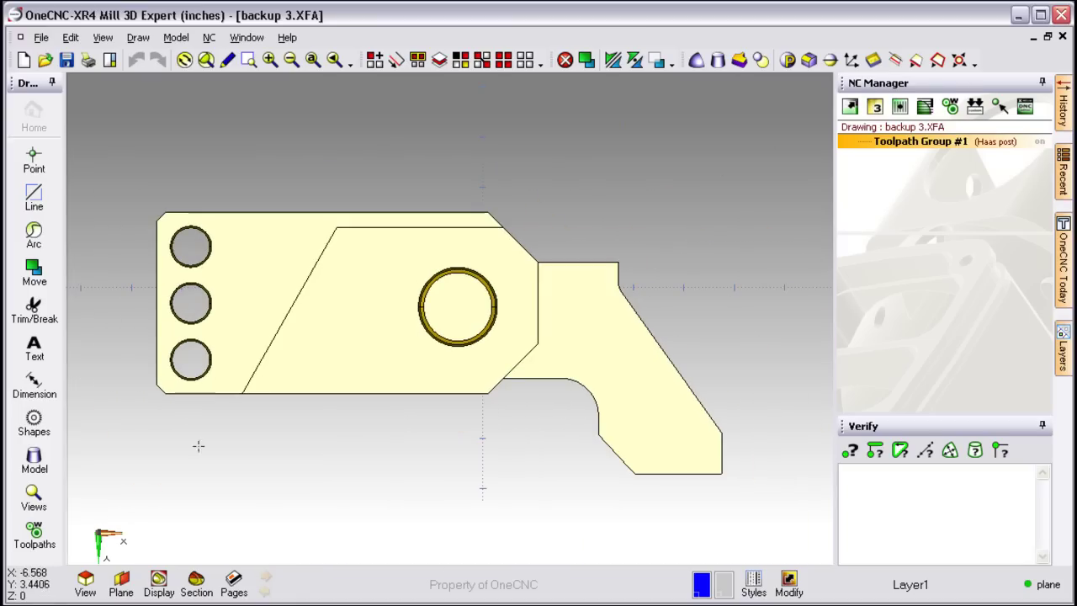
click(85, 584)
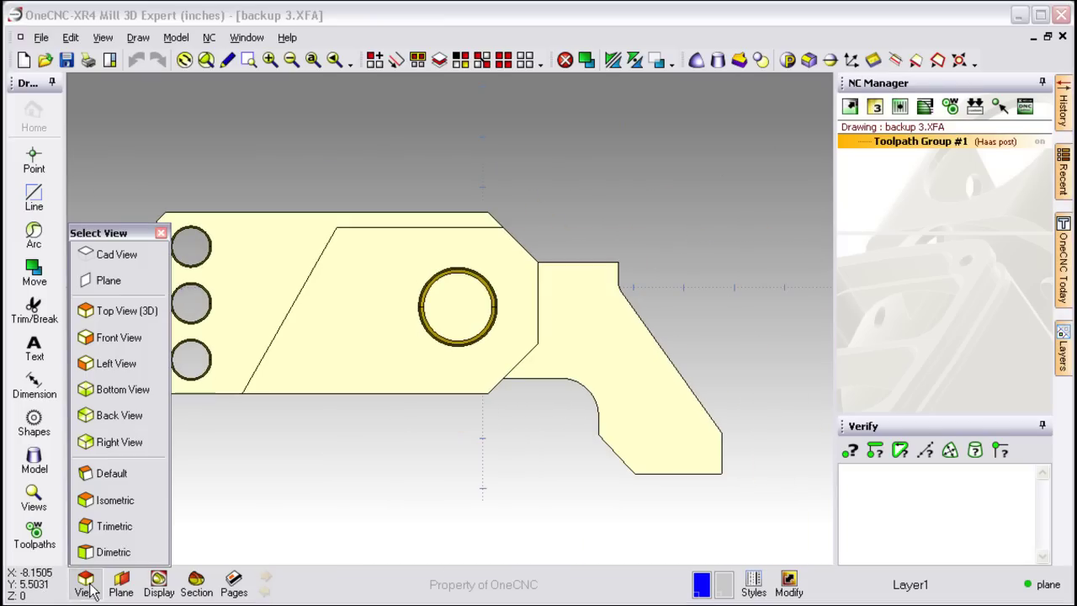
click(108, 499)
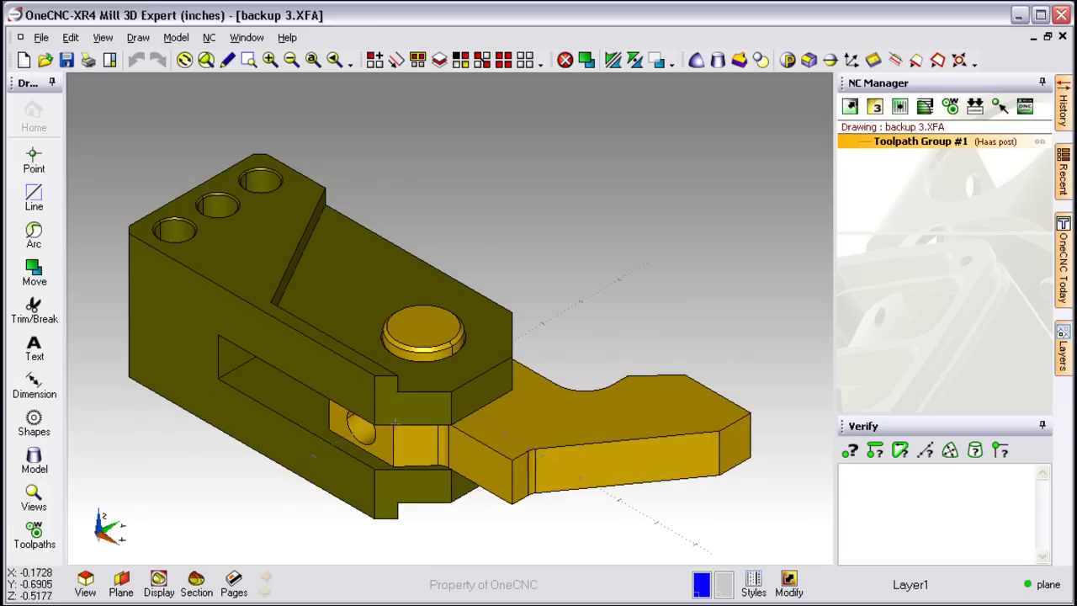
Open the construction Planes settings, move them aside, and close them again.
click(121, 584)
drag(225, 262, 190, 91)
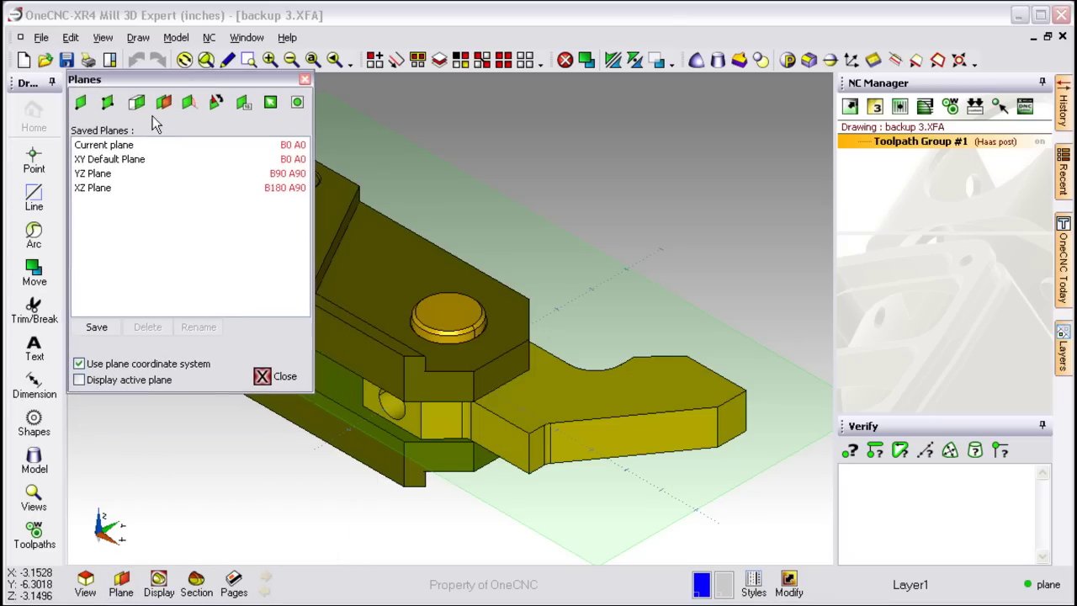
click(265, 378)
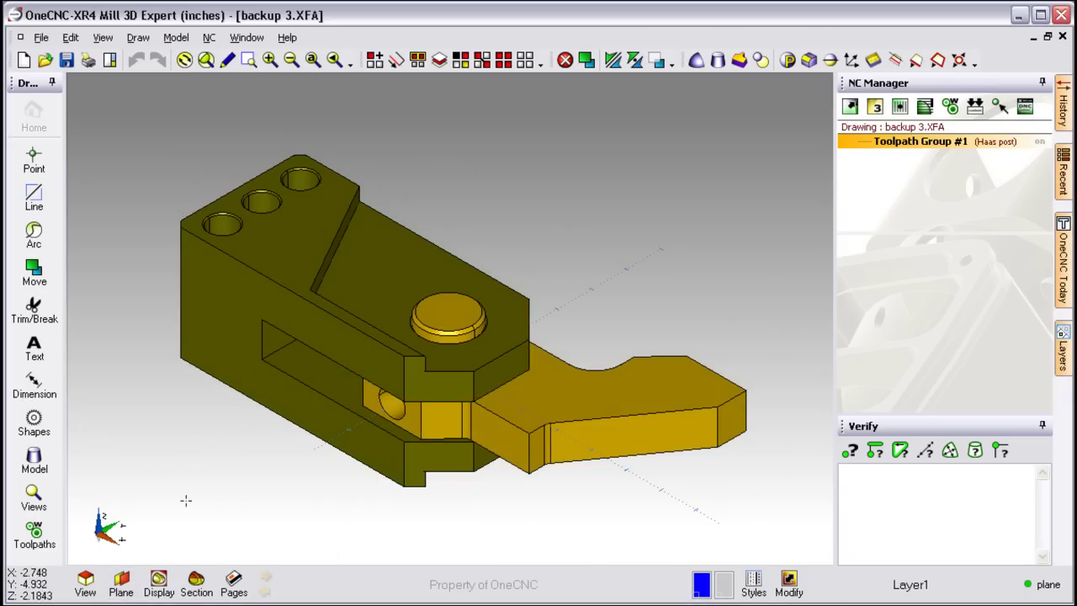
Render the bracket assembly in Transparent mode and orbit it to a new angle.
click(159, 584)
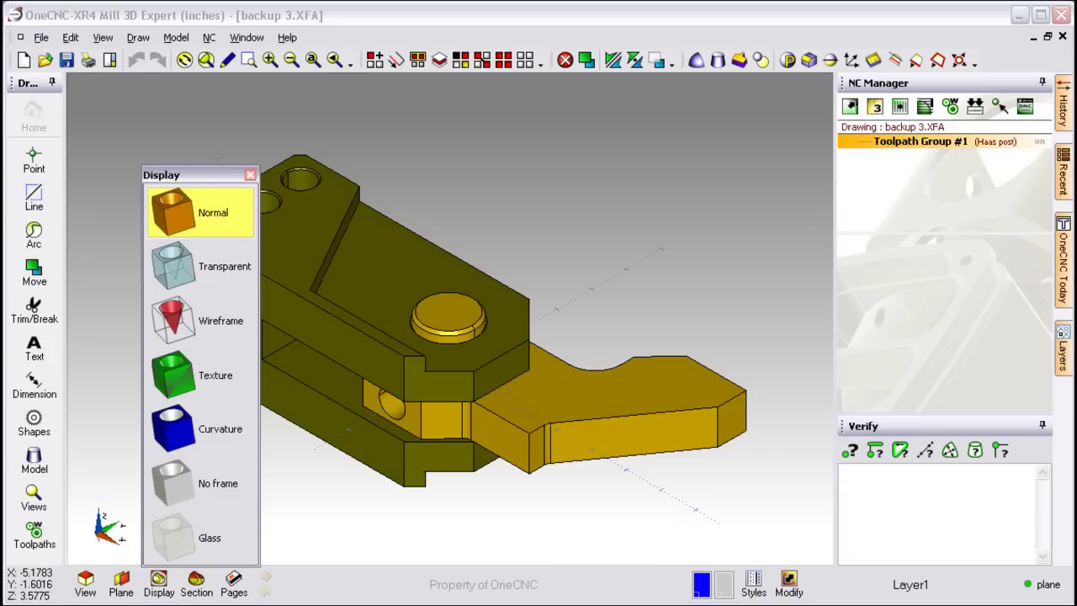
drag(216, 176, 142, 87)
click(101, 173)
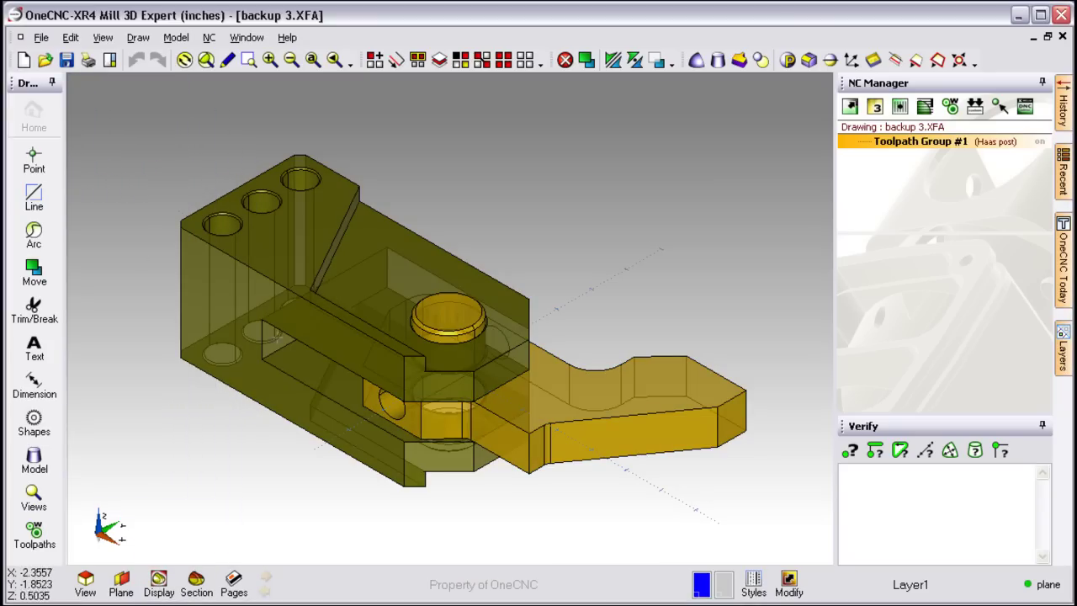
middle_drag(392, 326, 345, 353)
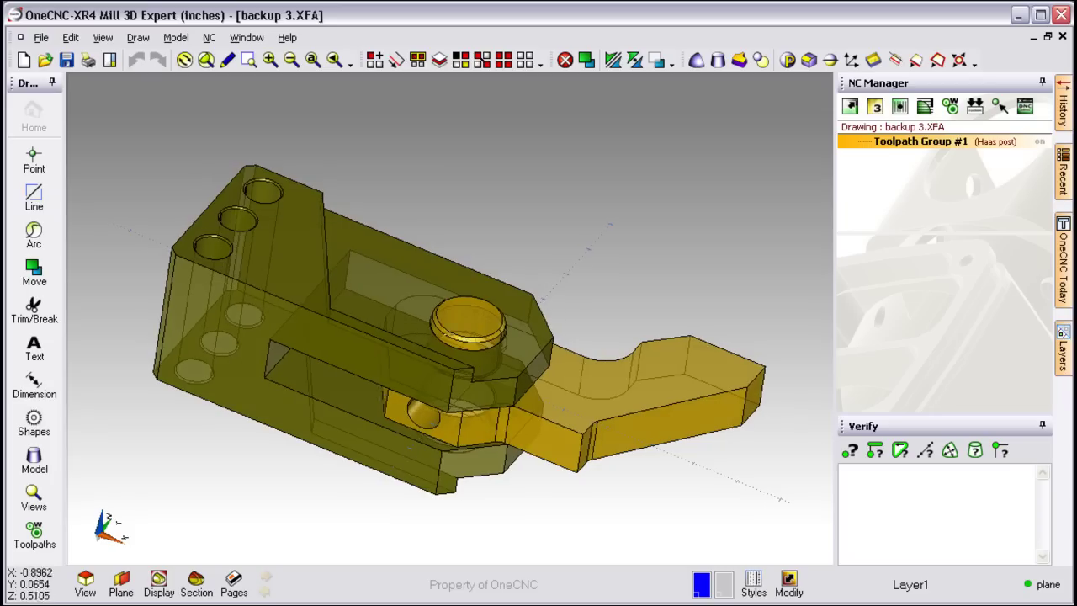
Switch the display to Curvature mode and rotate the view slightly.
click(159, 583)
drag(198, 173, 126, 80)
click(126, 329)
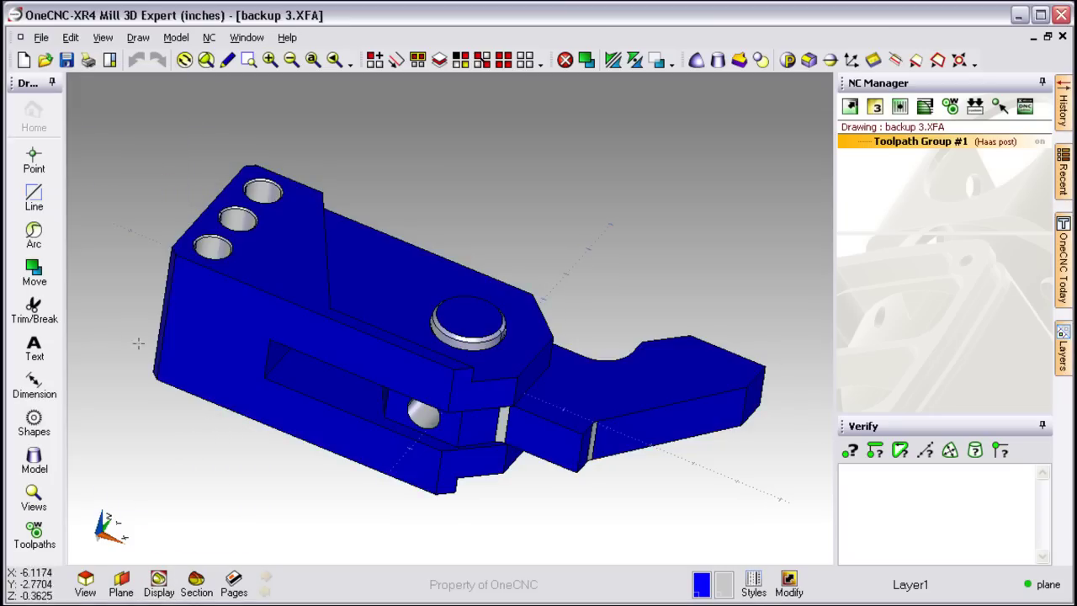
middle_drag(349, 346, 381, 368)
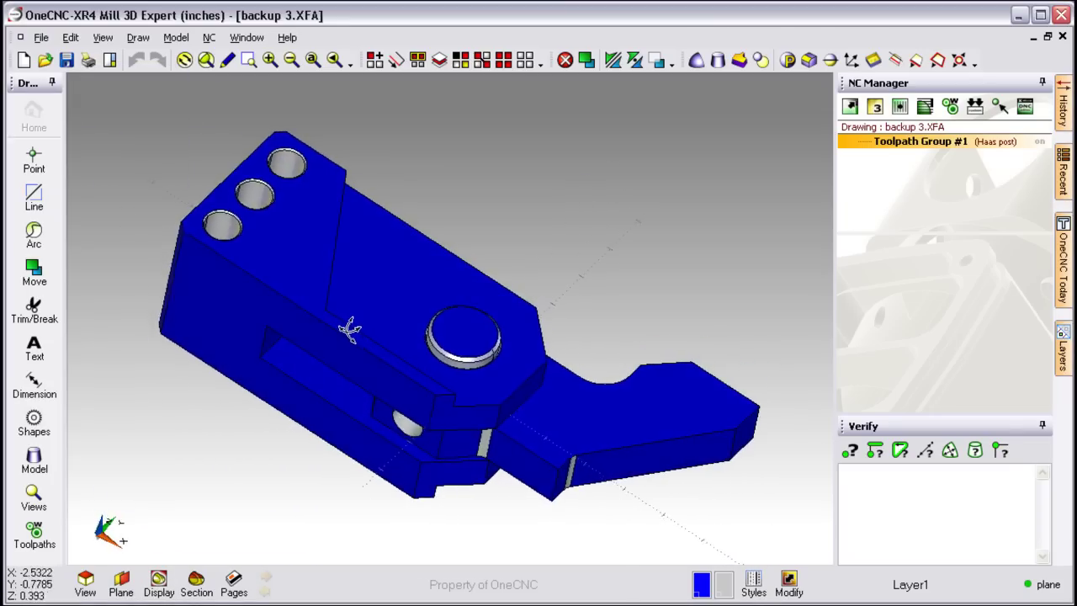
middle_drag(349, 328, 356, 298)
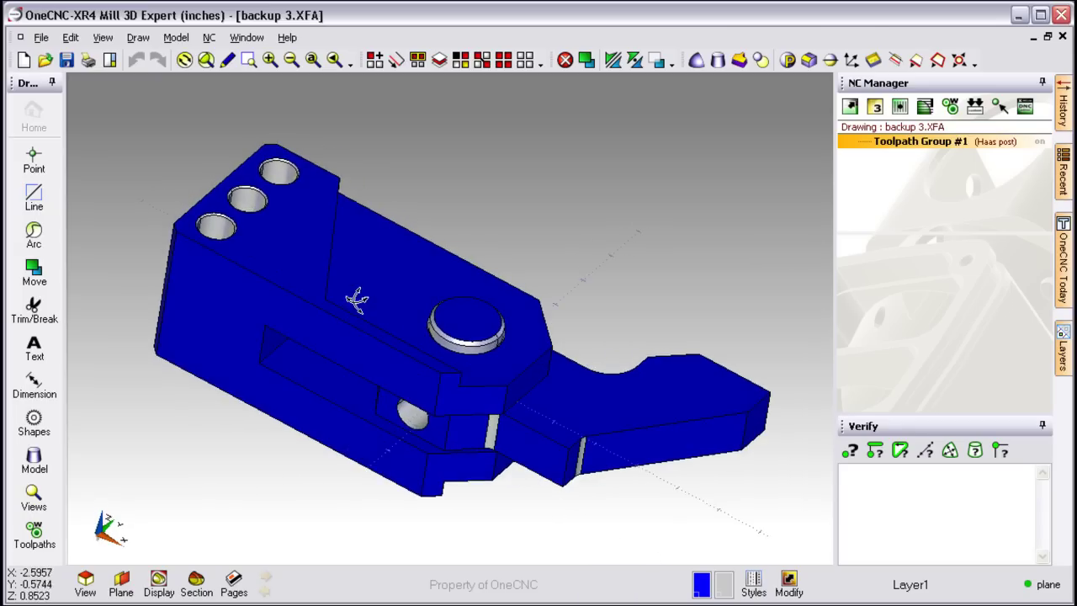
Section the bracket at the 0.3 level, add those section curves to the drawing, and close Section Model.
click(196, 580)
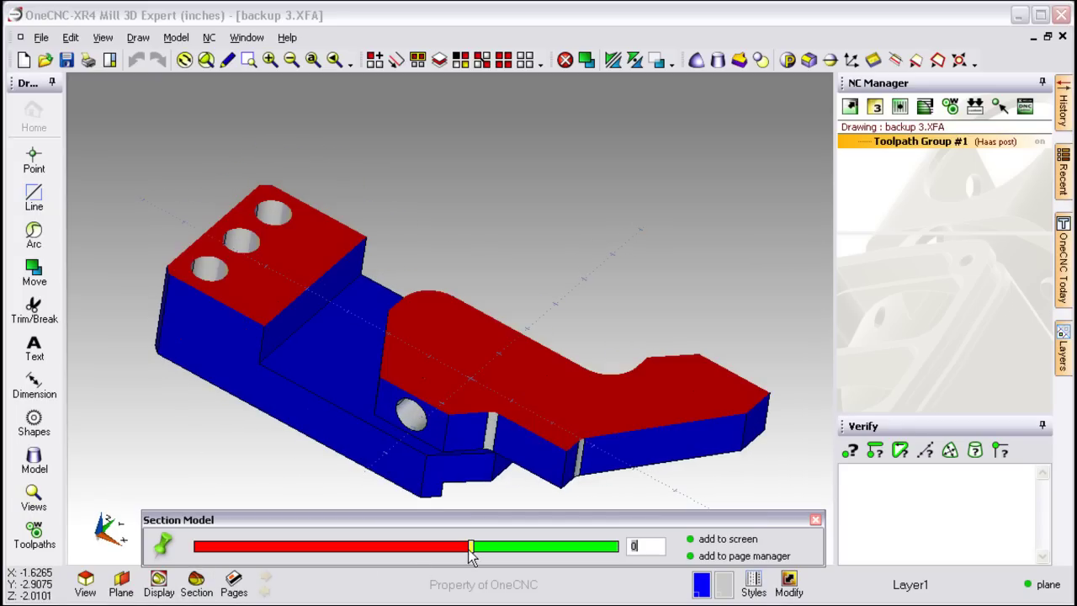
drag(471, 553, 509, 553)
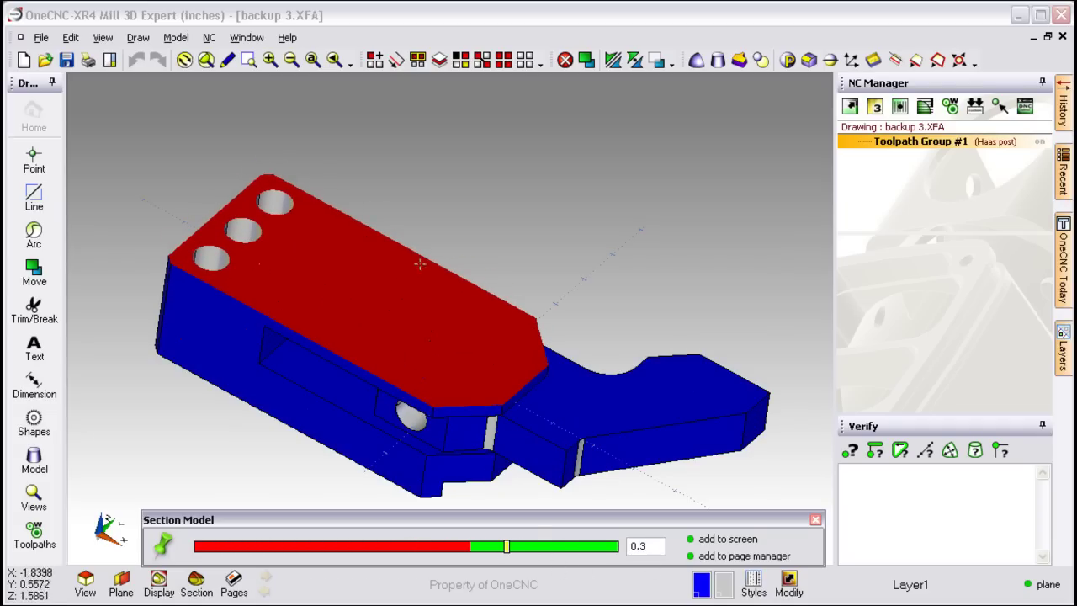
click(707, 542)
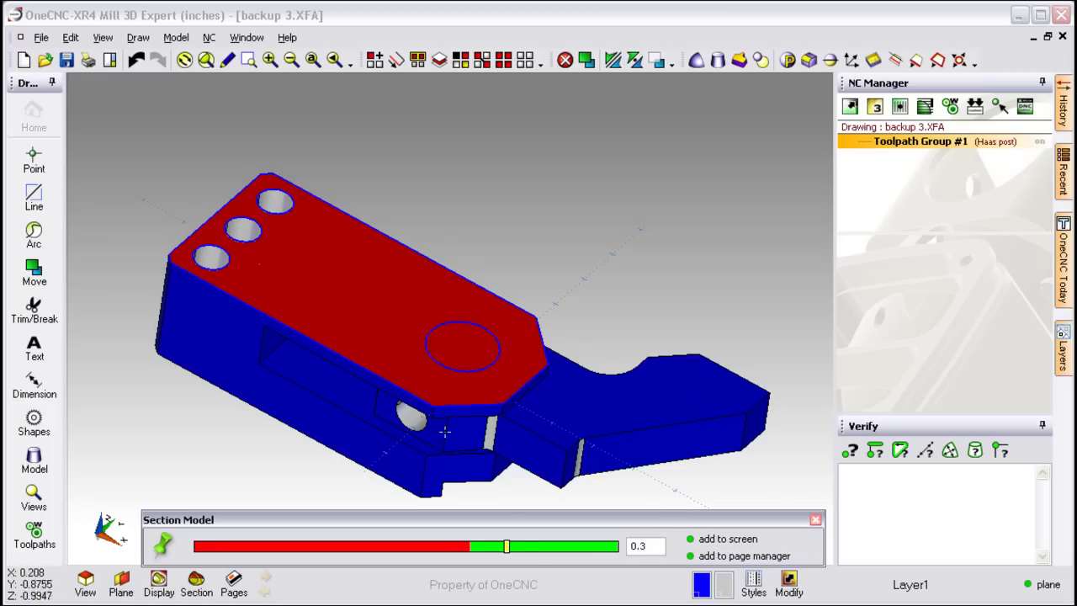
drag(507, 551, 662, 545)
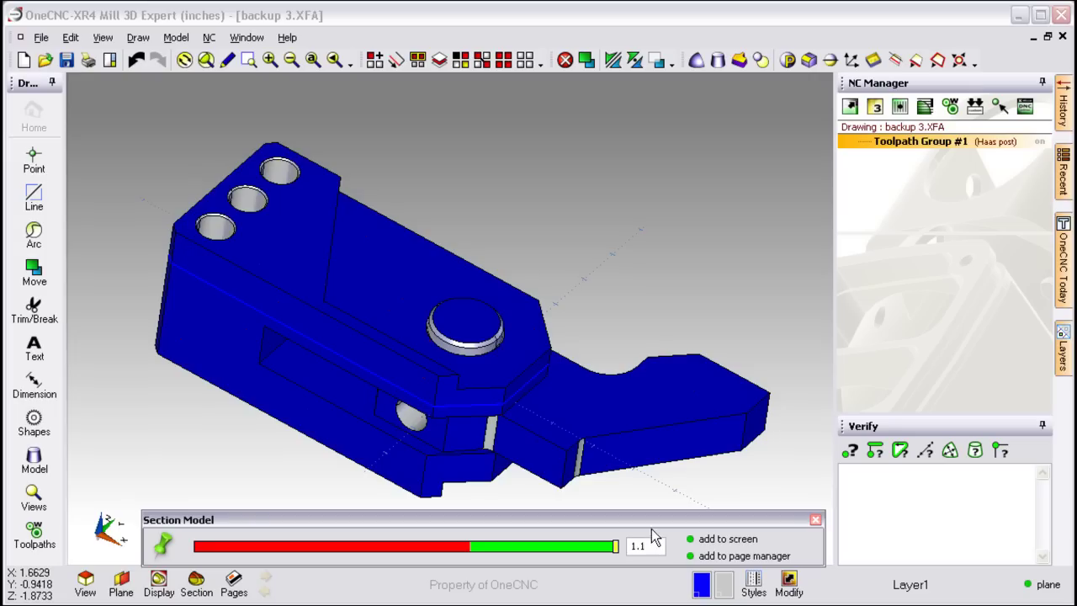
click(815, 519)
middle_drag(789, 490, 681, 386)
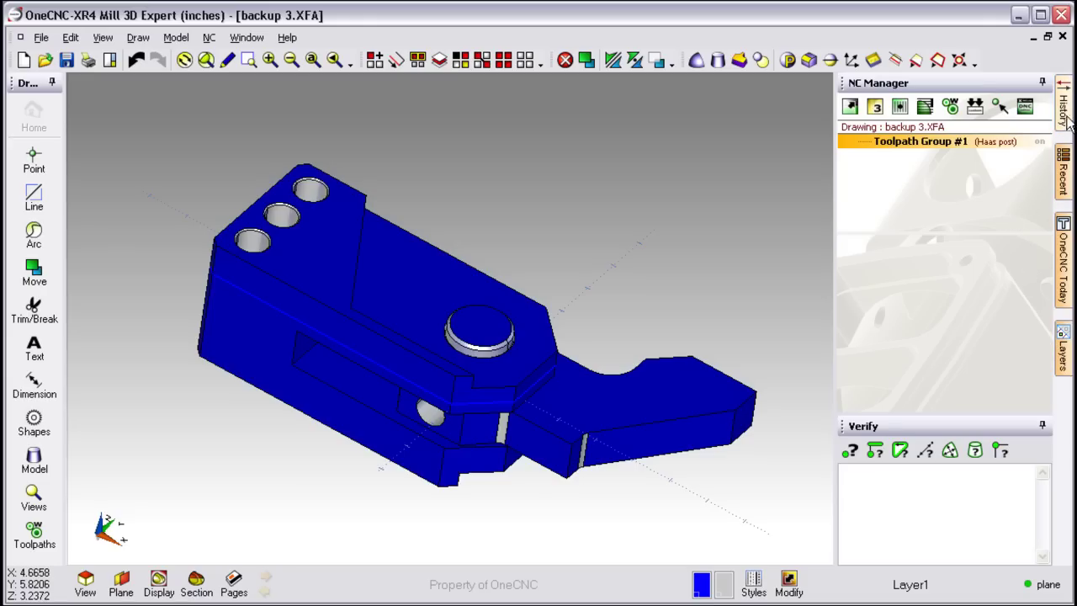
Open the mill professional planar semi finish sample from the Recent files list.
mouse_move(1065, 118)
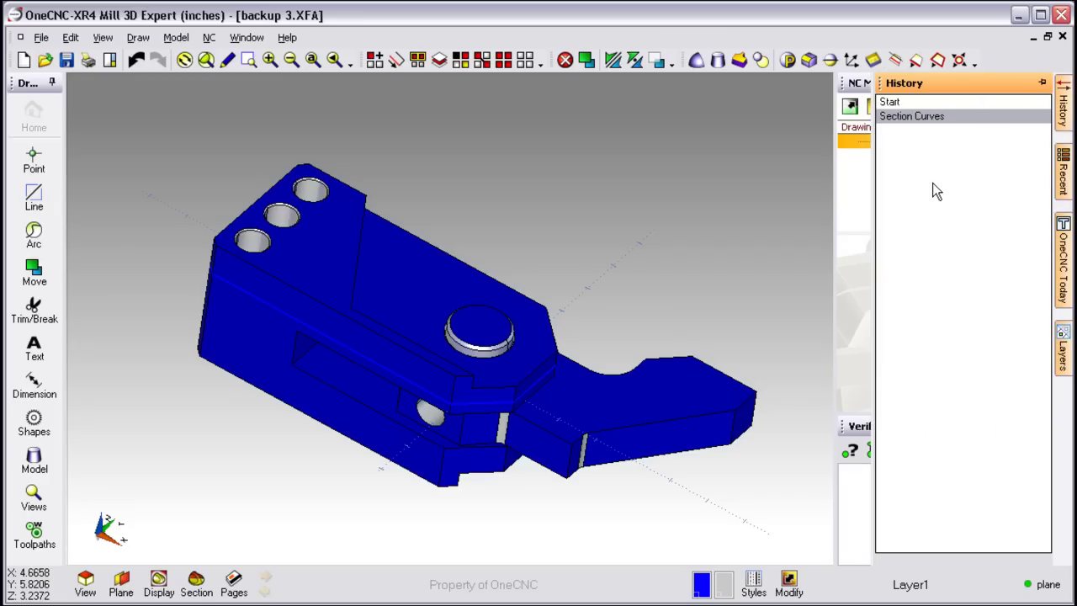
mouse_move(1067, 170)
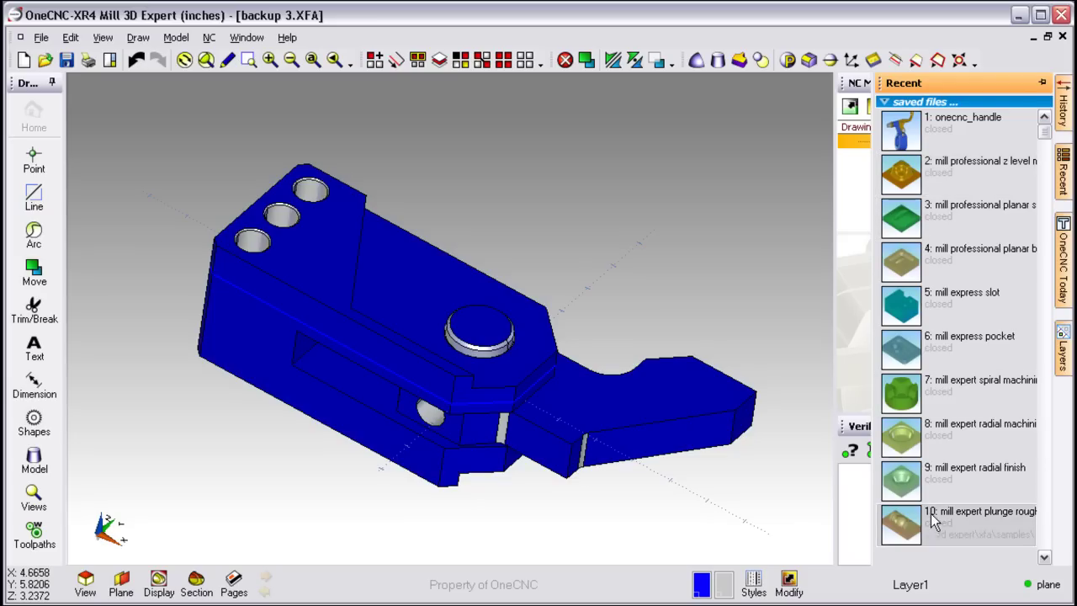
click(904, 228)
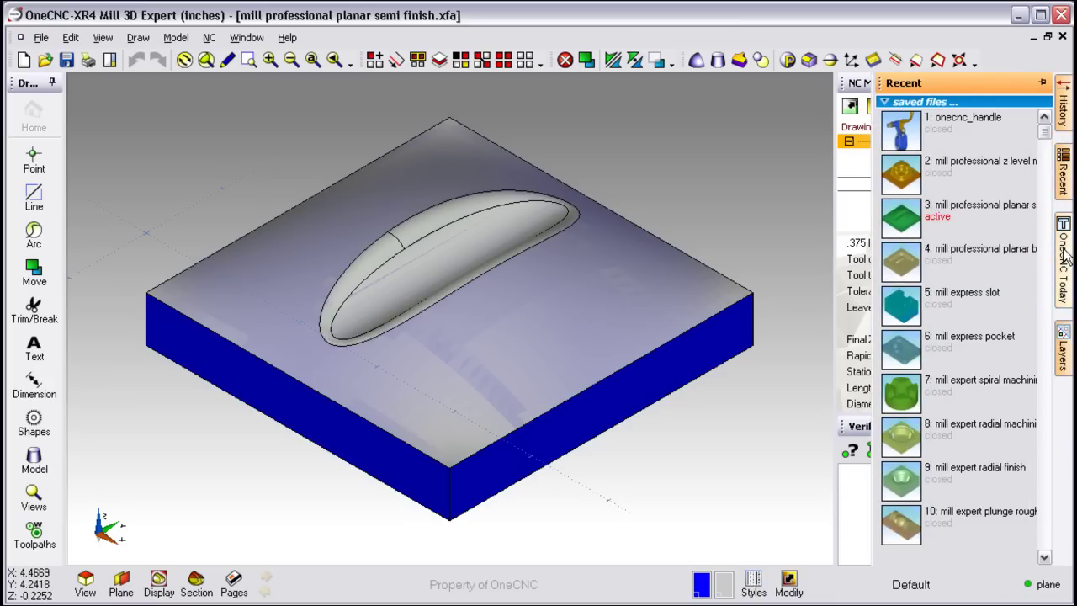
Open the Copy of Blueprint - Mill - Project 5 drawing from the OneCNC Today panel and orbit its view.
mouse_move(1063, 261)
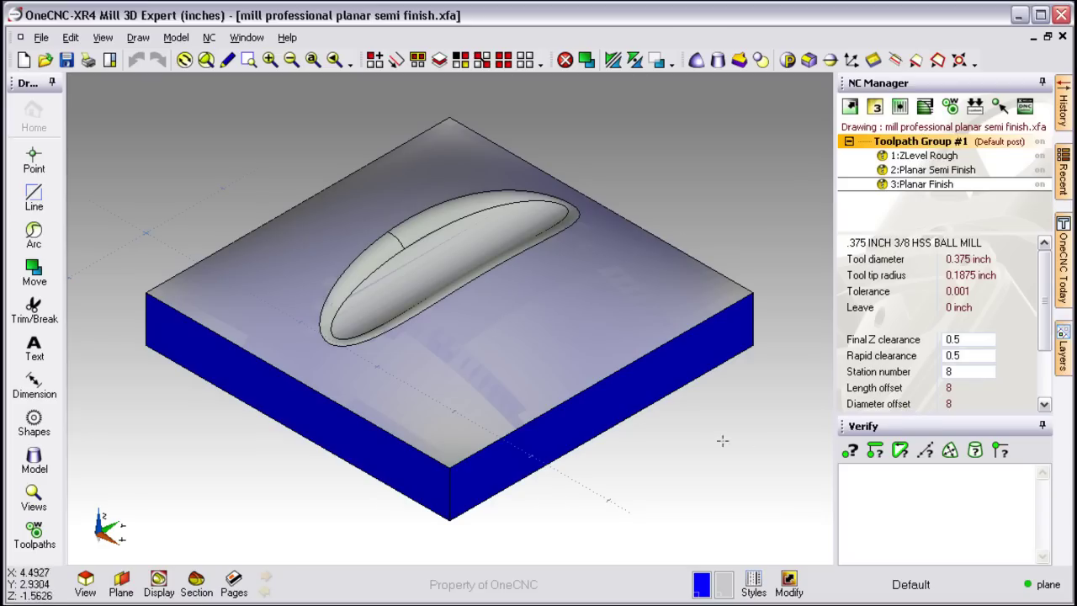
middle_drag(705, 418, 701, 450)
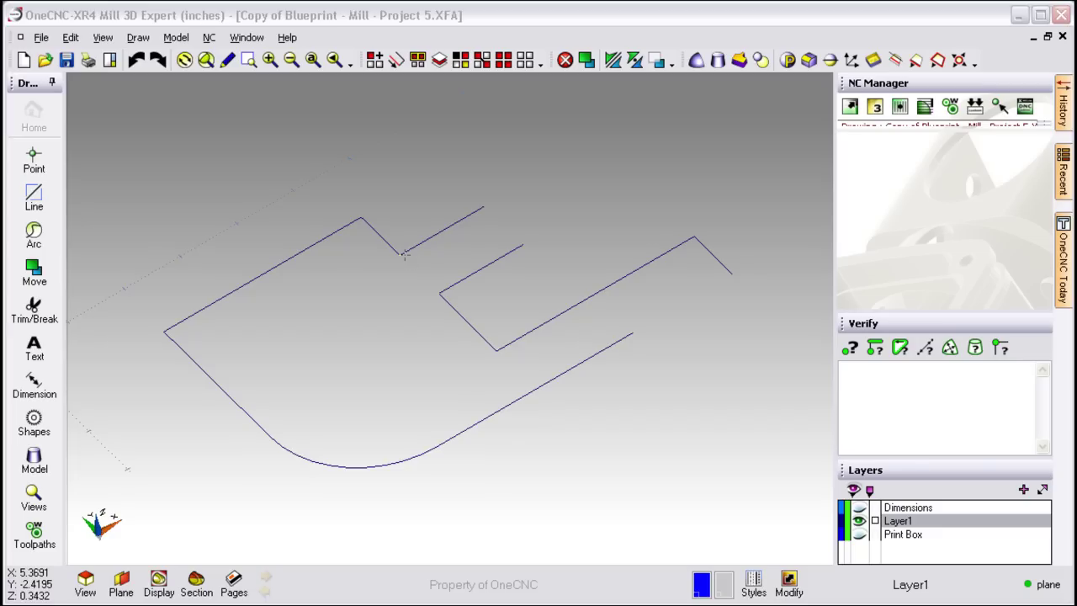
middle_drag(404, 252, 421, 267)
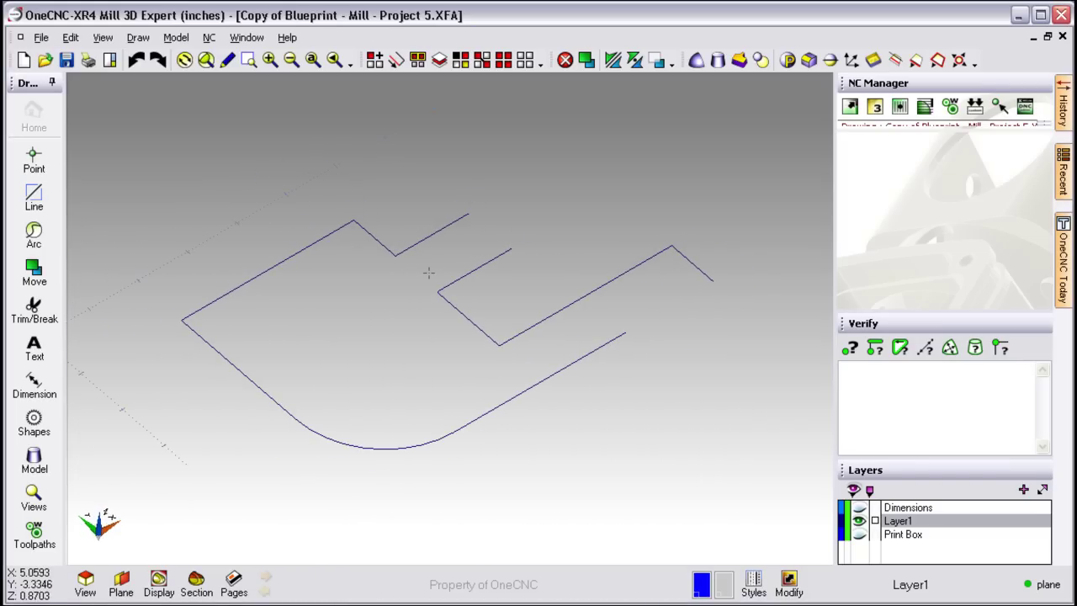
Join the notch's two open end points with a new line.
click(34, 198)
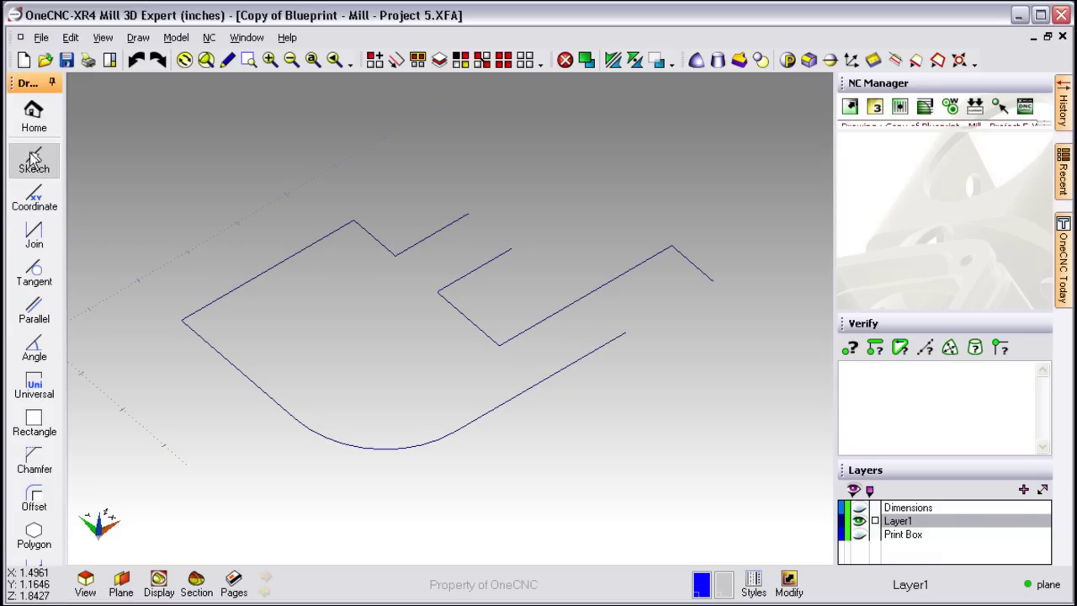
click(33, 236)
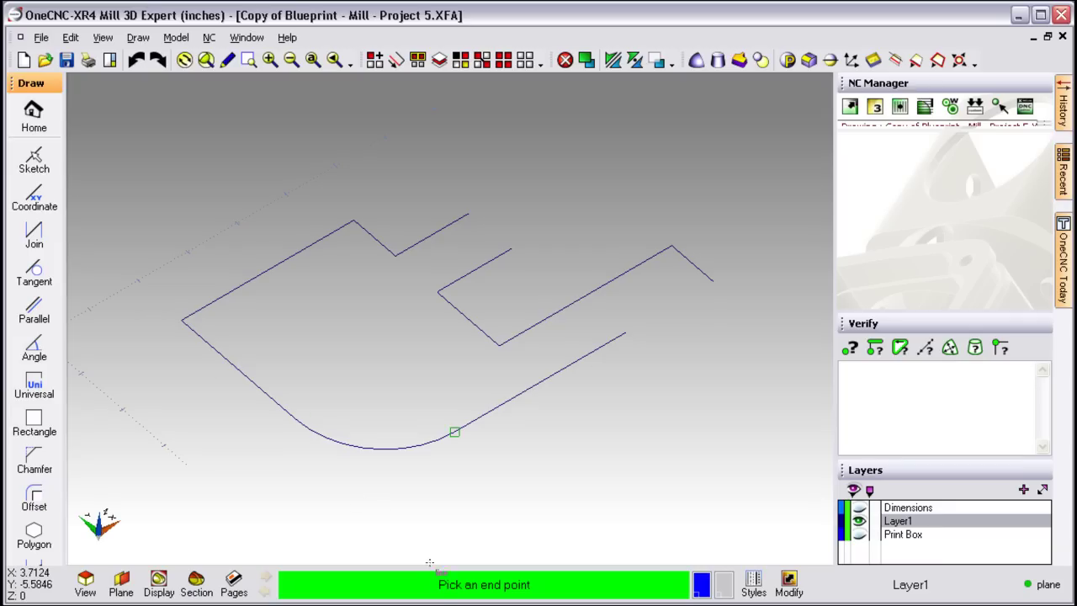
click(469, 210)
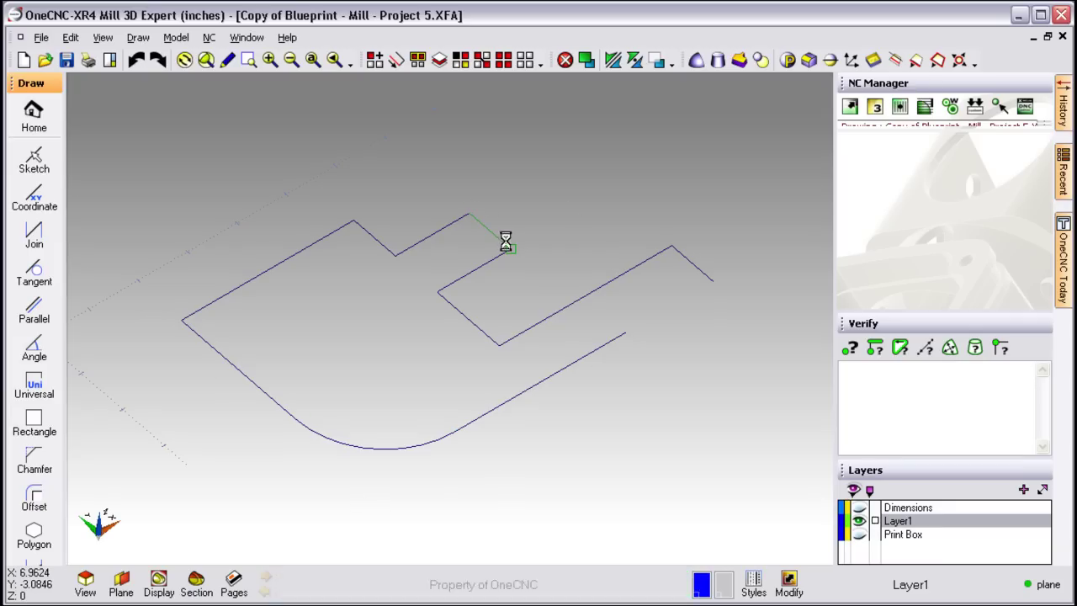
click(509, 248)
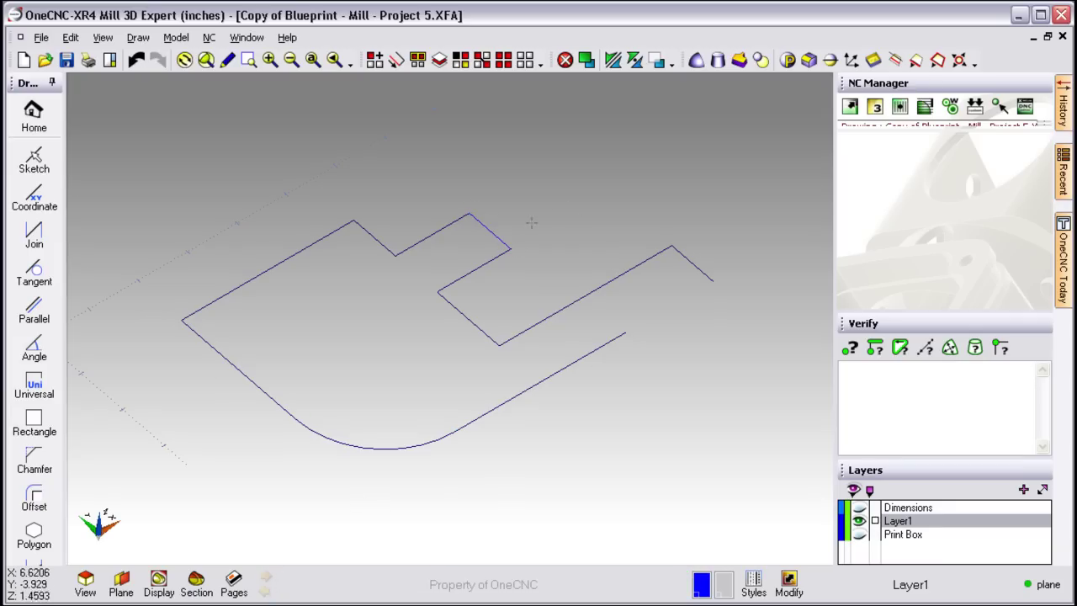
click(32, 118)
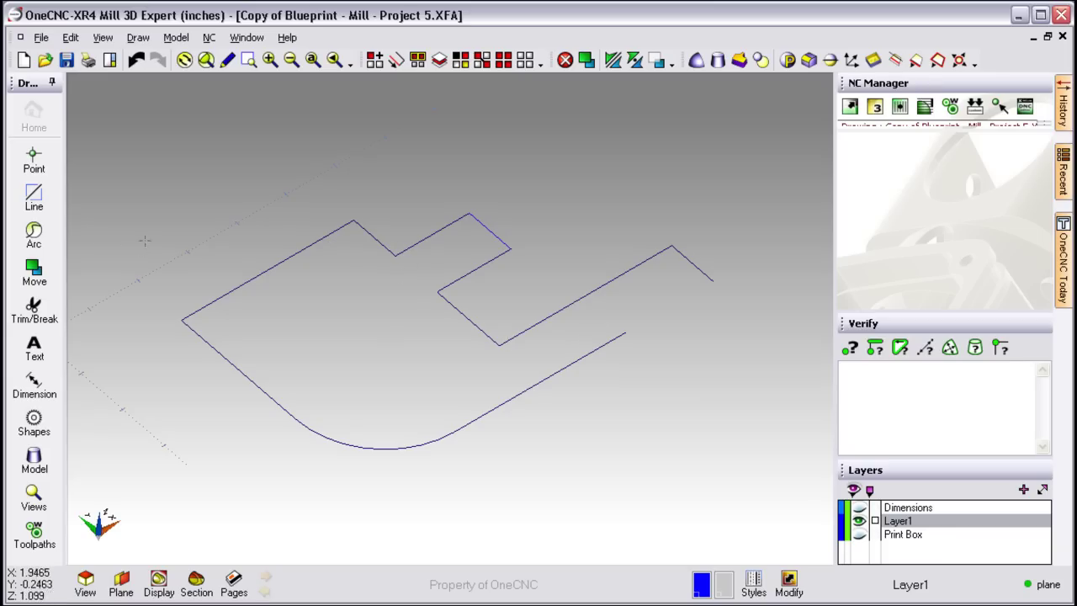
Round the notch's inner corner with a 0.38 fillet, trimming both edges.
click(33, 234)
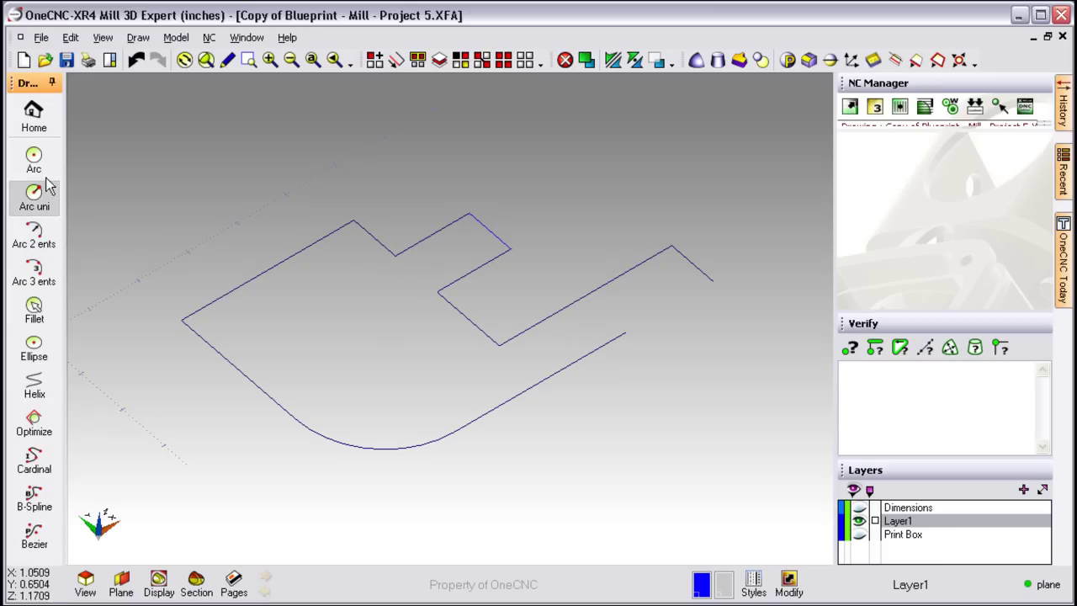
click(35, 309)
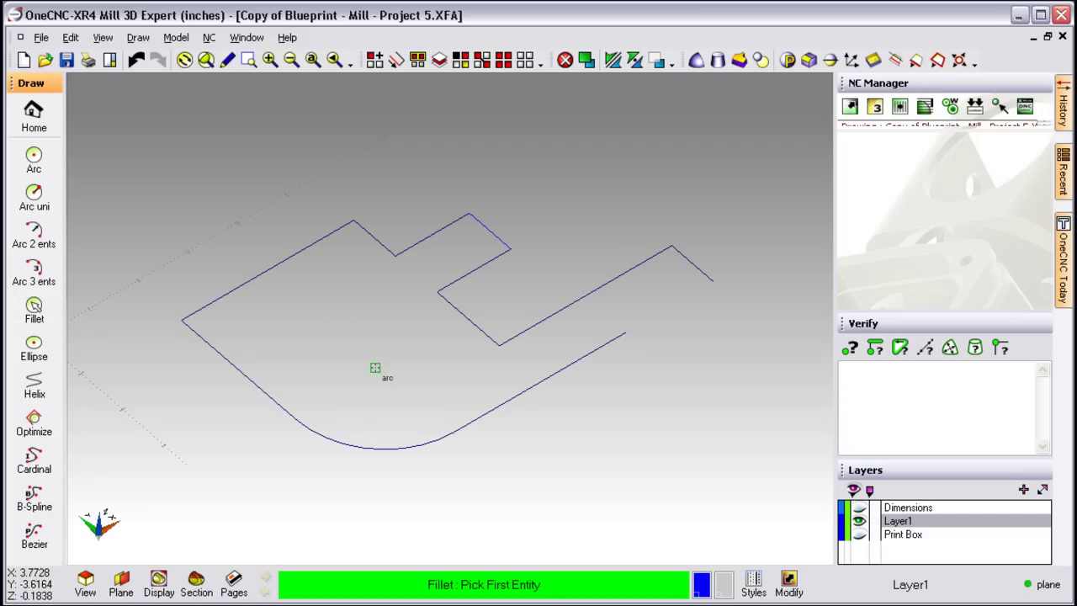
click(389, 249)
click(417, 245)
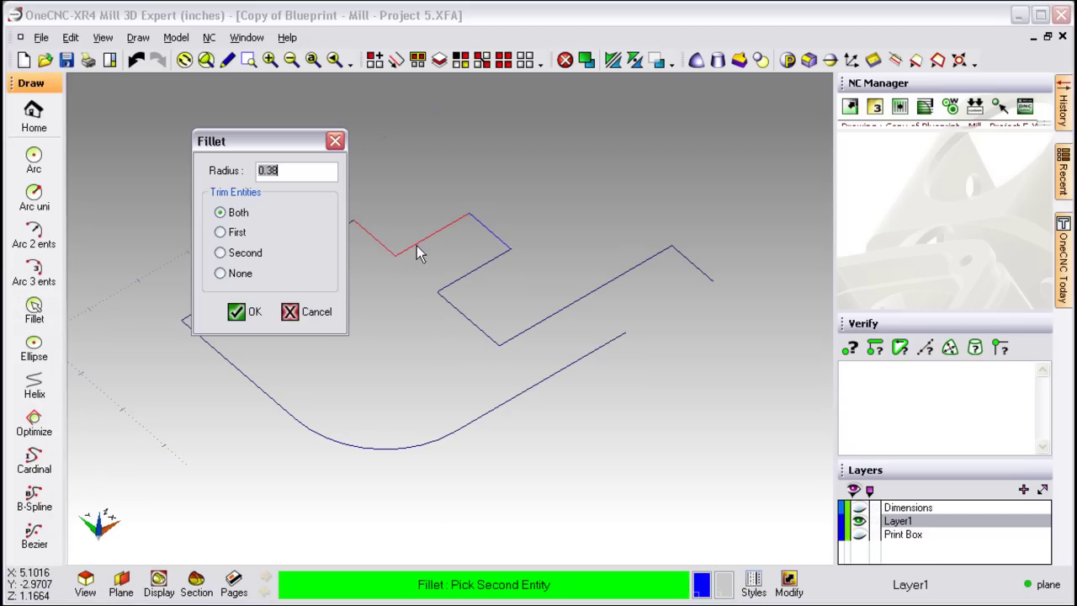
drag(283, 147, 162, 89)
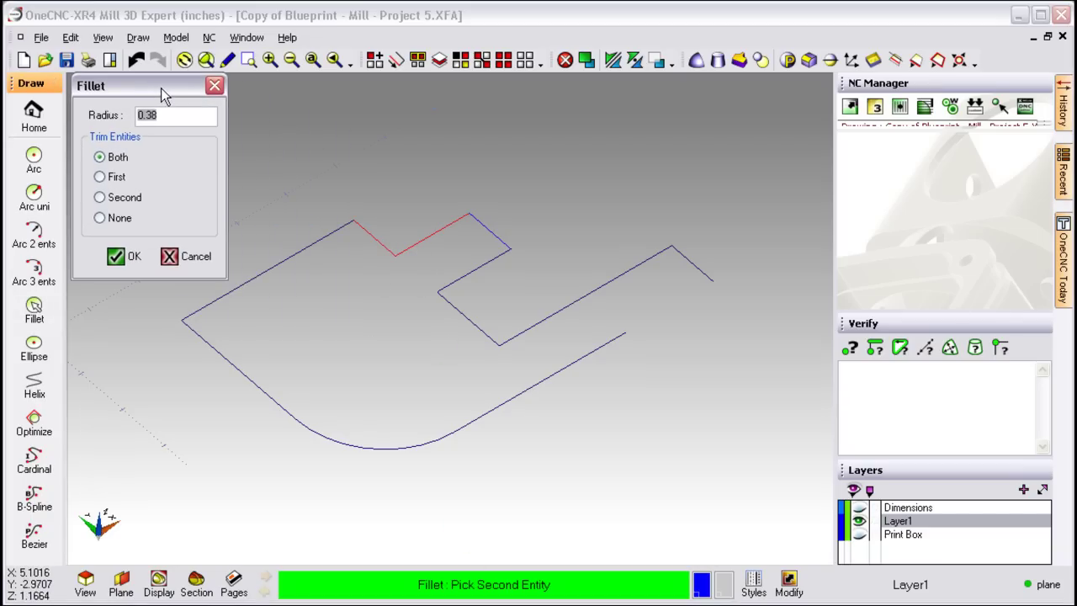
click(118, 255)
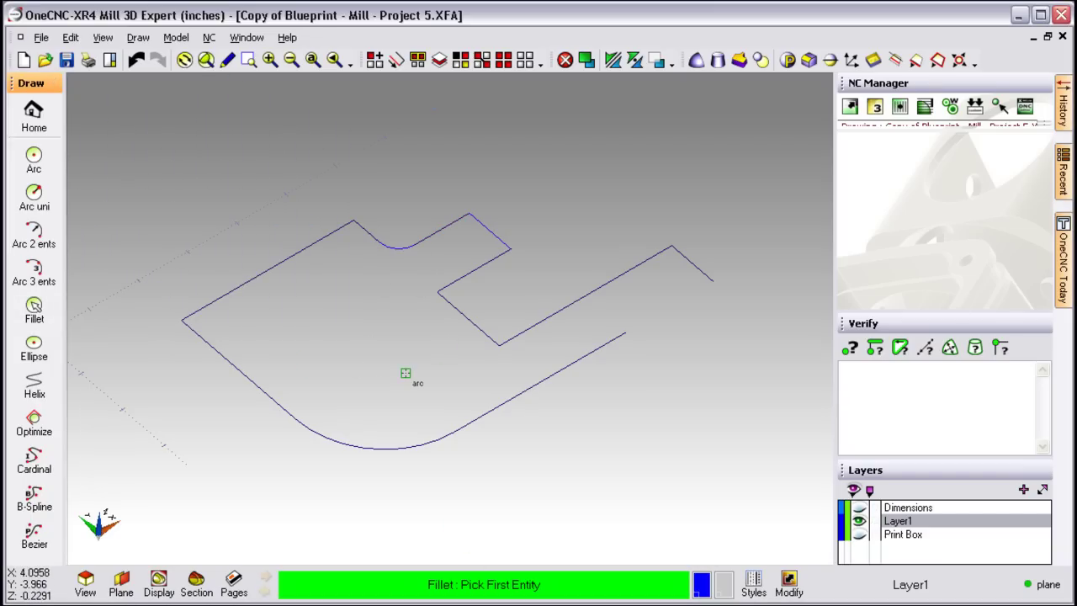
Fillet the slot's upper and lower inner corners with 0.38 radius.
click(461, 279)
click(451, 304)
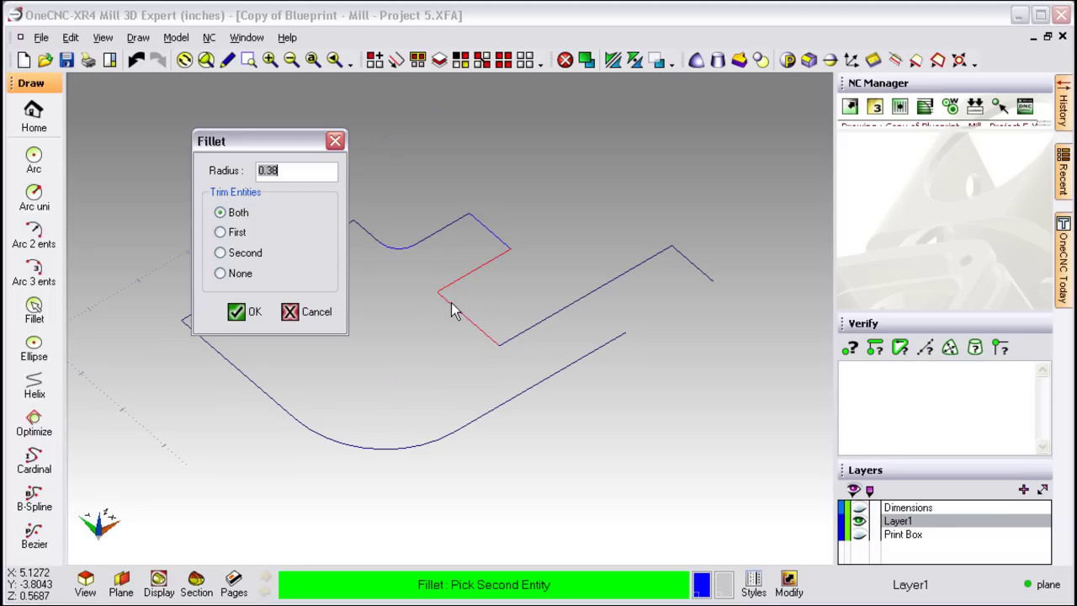
key(Return)
click(476, 327)
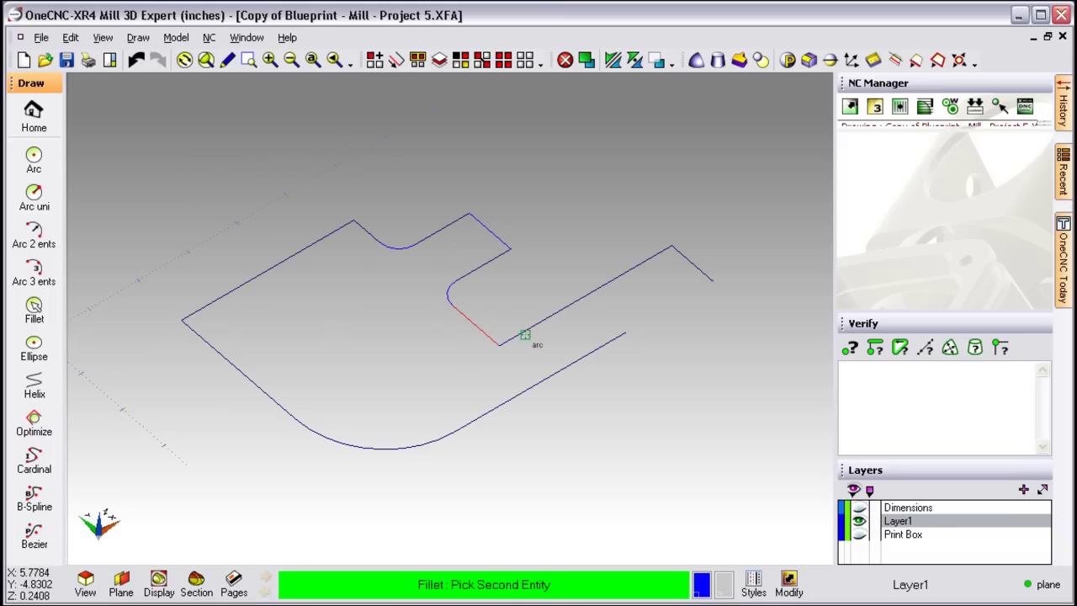
click(522, 330)
key(Return)
key(Escape)
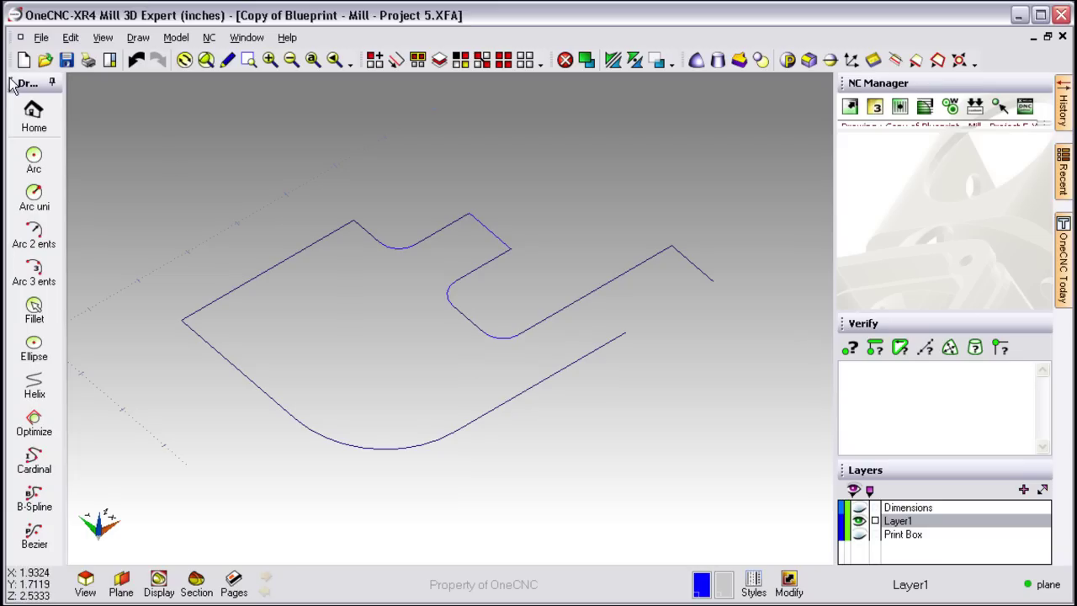
click(34, 116)
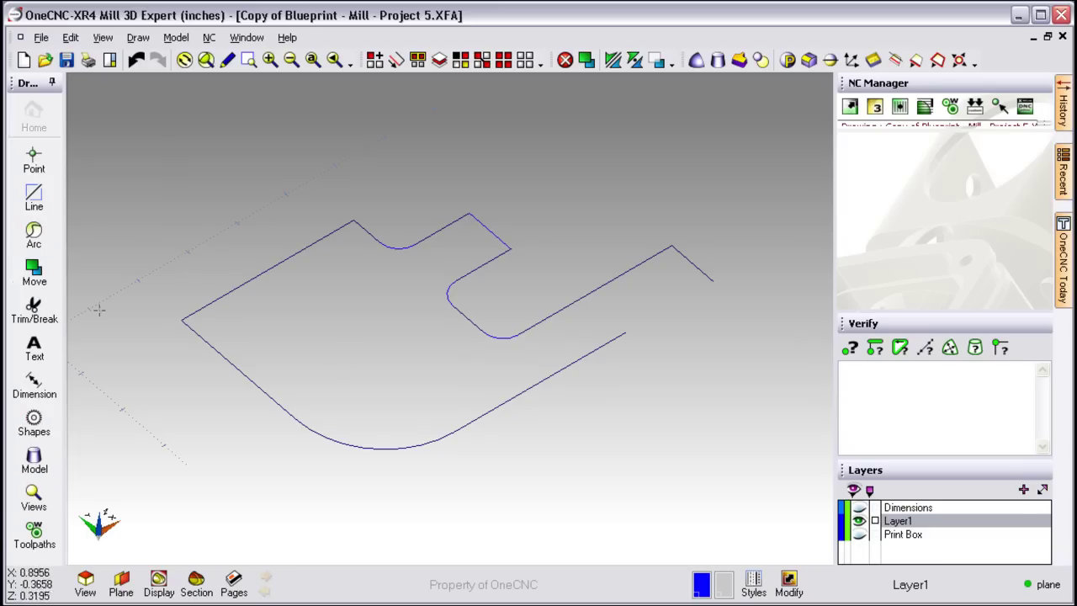
Trim the lower long edge and right end segment to meet, closing the right-hand corner.
click(39, 313)
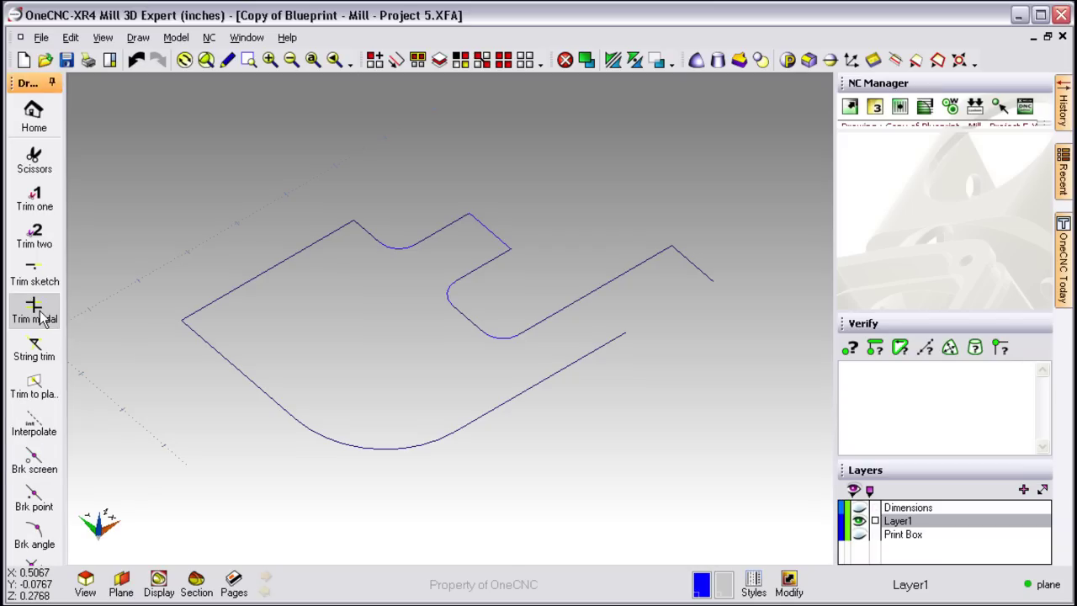
click(37, 238)
click(575, 360)
click(691, 264)
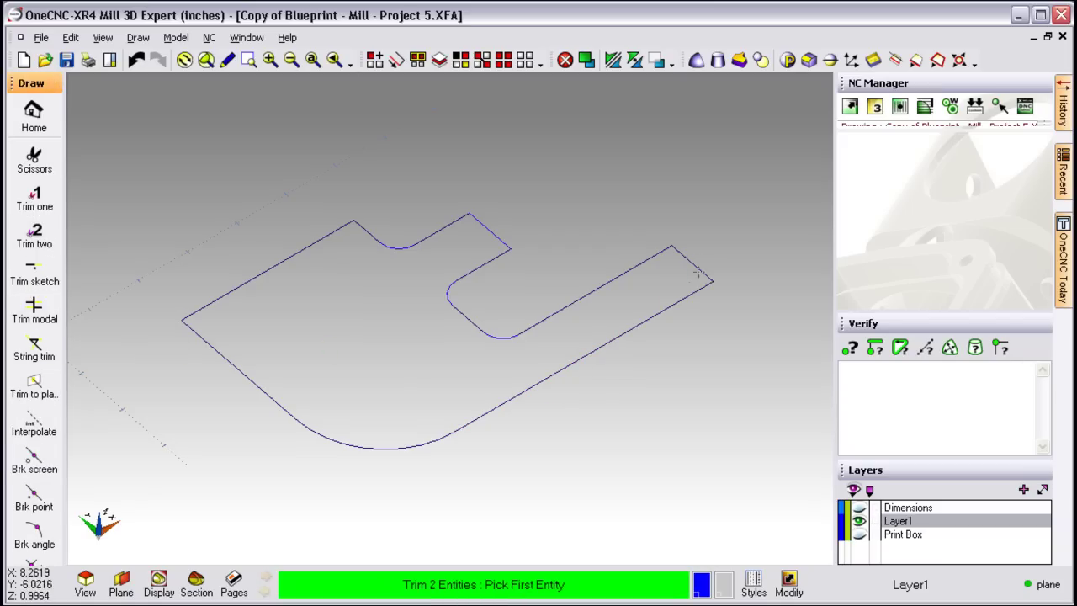
right_click(563, 225)
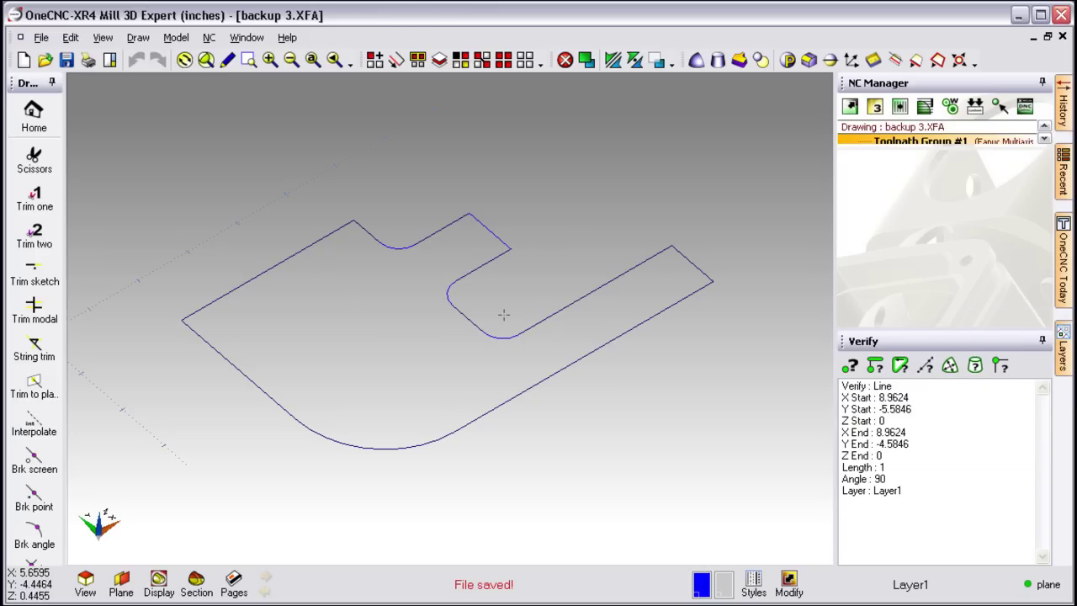
middle_drag(505, 315, 505, 340)
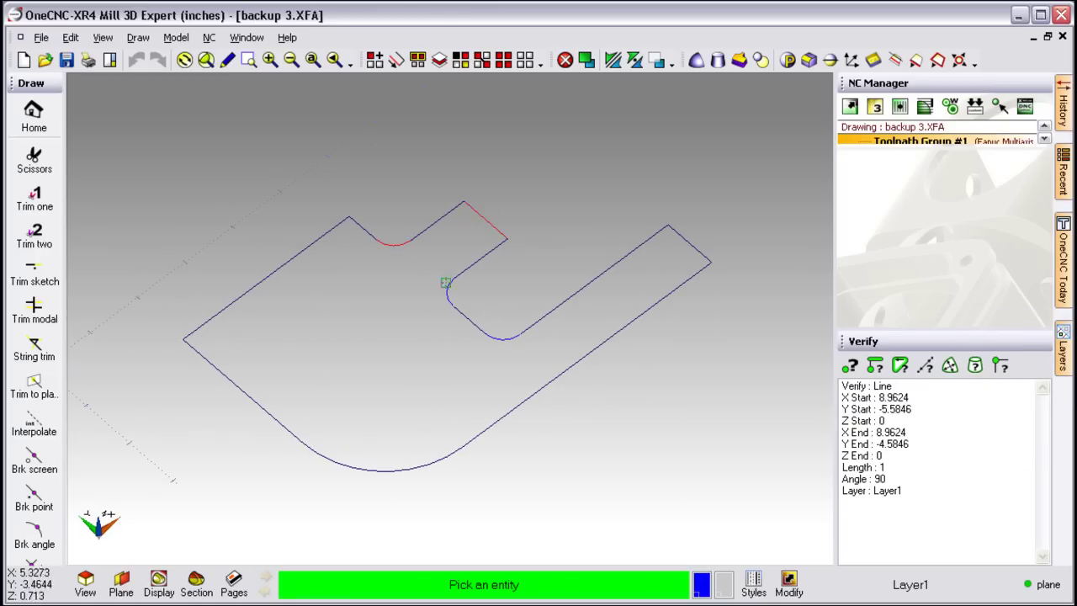
Recolour the new join line and fillet arcs dark blue in Modify Selected Attributes.
click(788, 584)
click(213, 137)
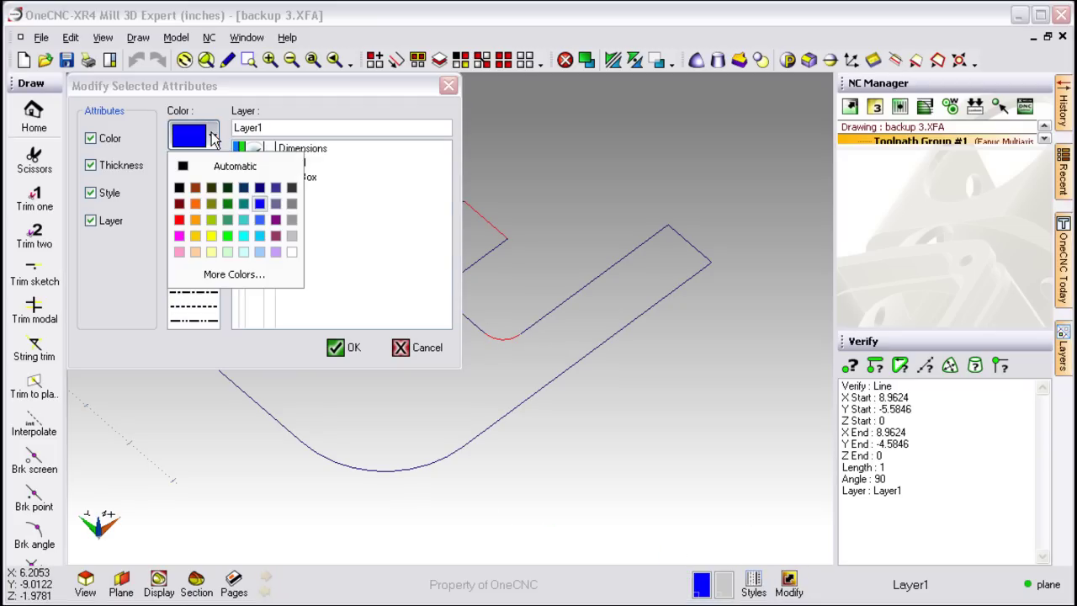
click(238, 187)
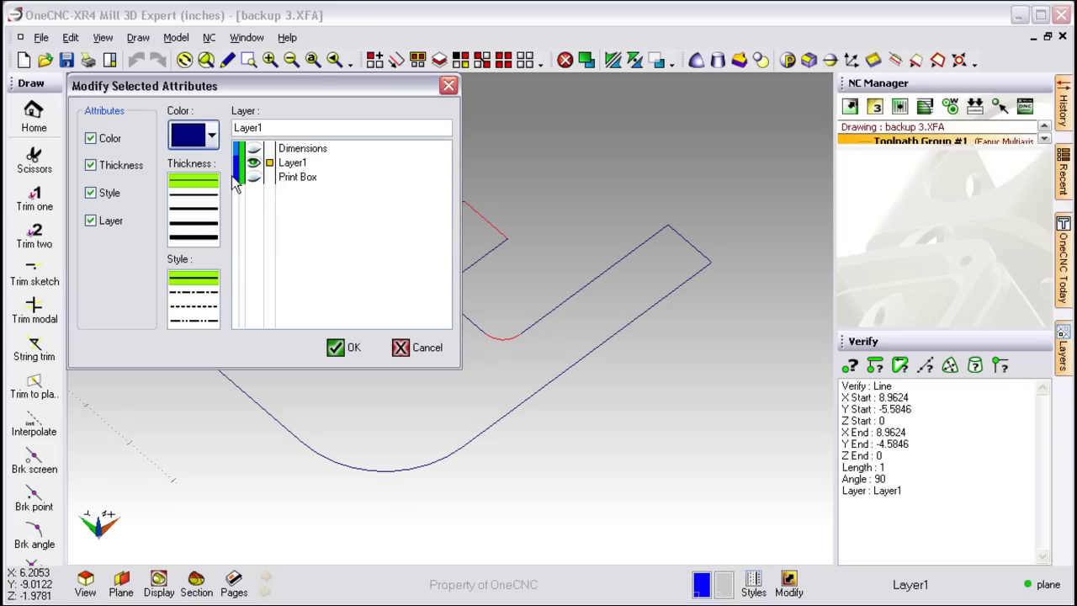
click(339, 348)
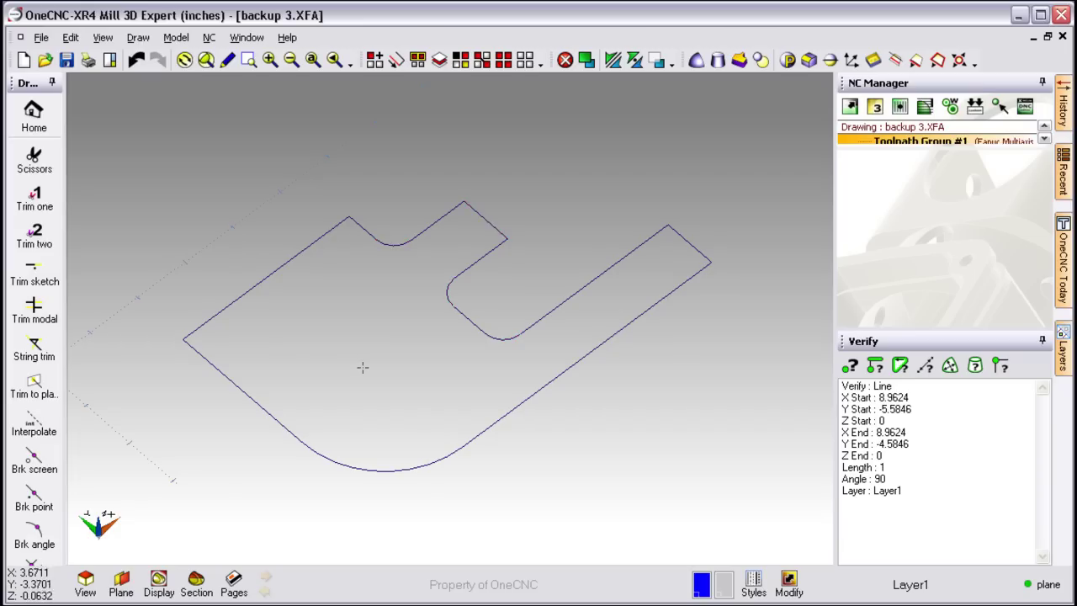
mouse_move(361, 366)
middle_down()
mouse_move(308, 325)
mouse_move(372, 362)
middle_up()
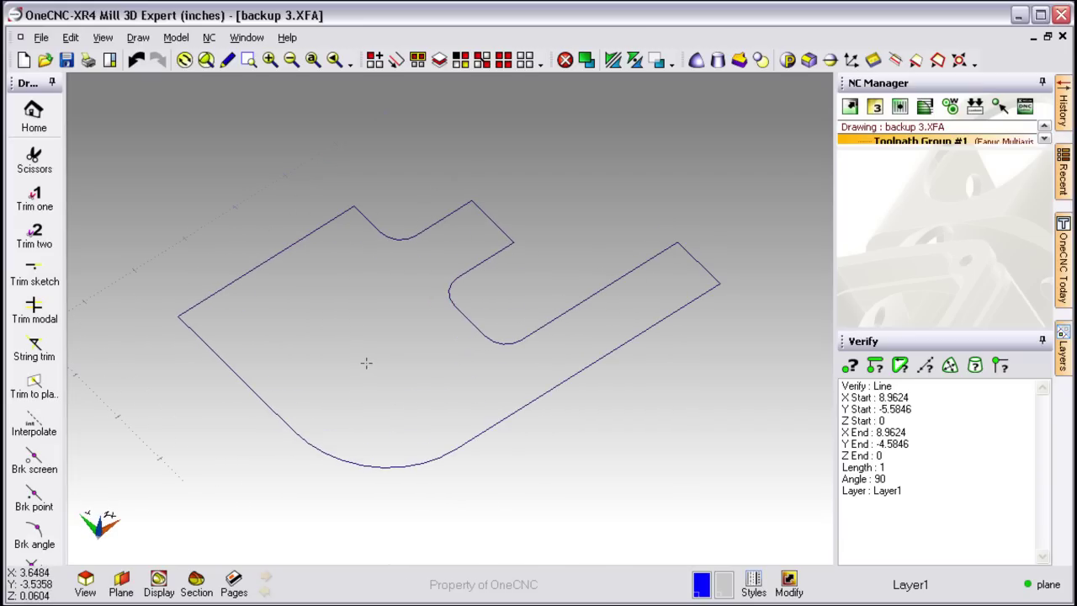
Move the profile, without copying, from its end-point corner to a coordinate destination.
click(586, 60)
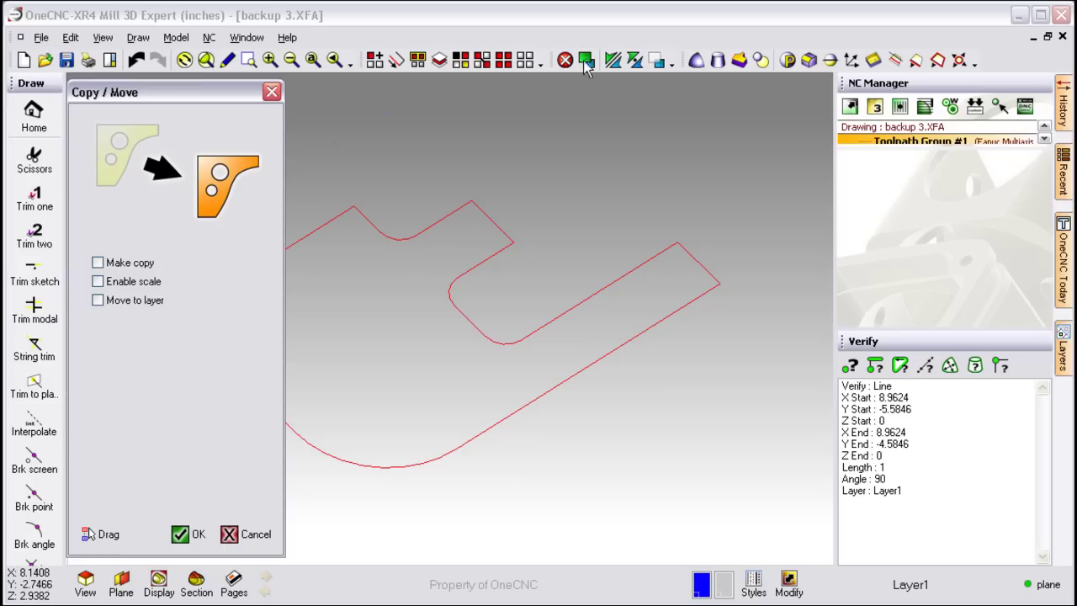
click(180, 534)
click(117, 171)
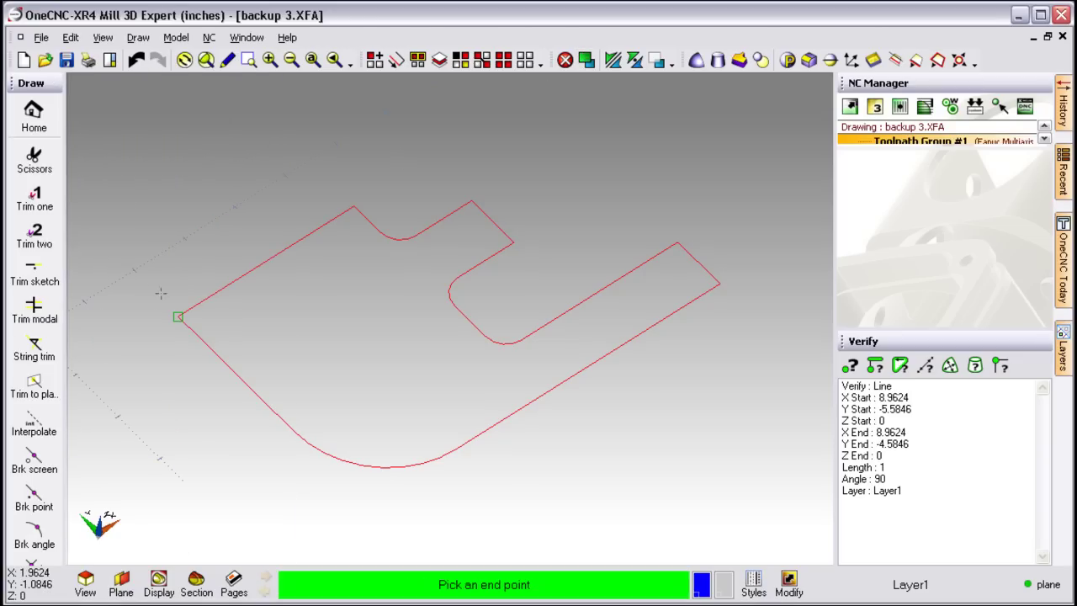
click(177, 316)
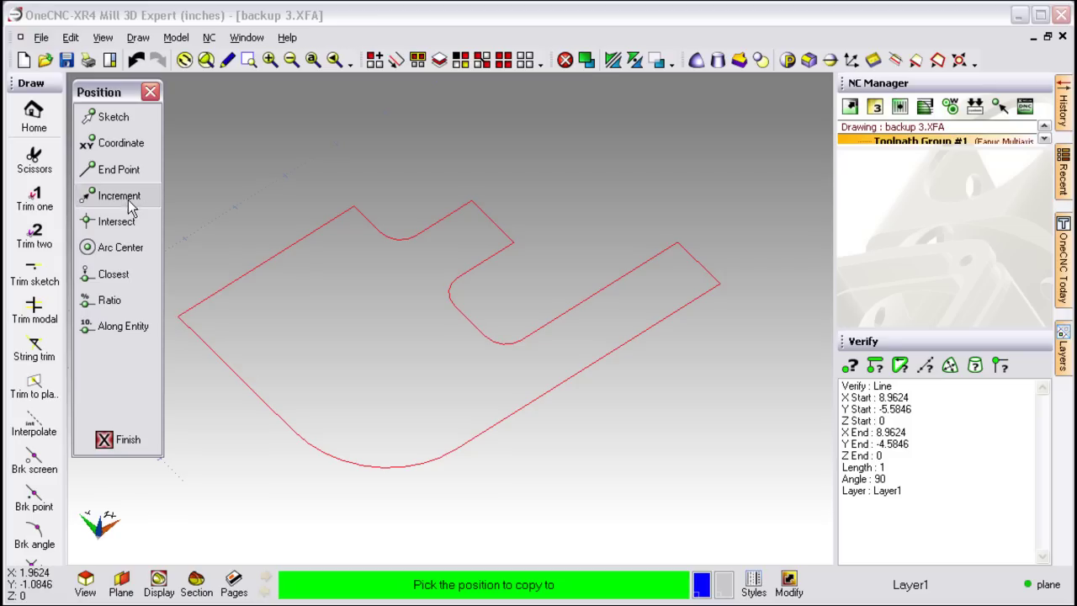
click(122, 148)
click(217, 242)
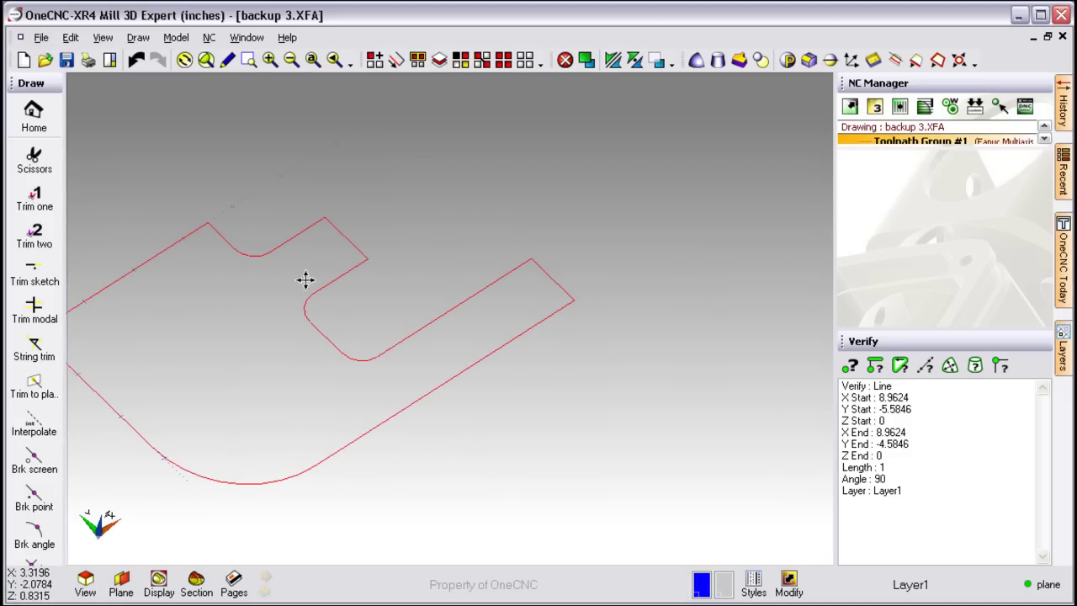
Switch to Top View (3D) and start a vertical dimension.
middle_click(475, 265)
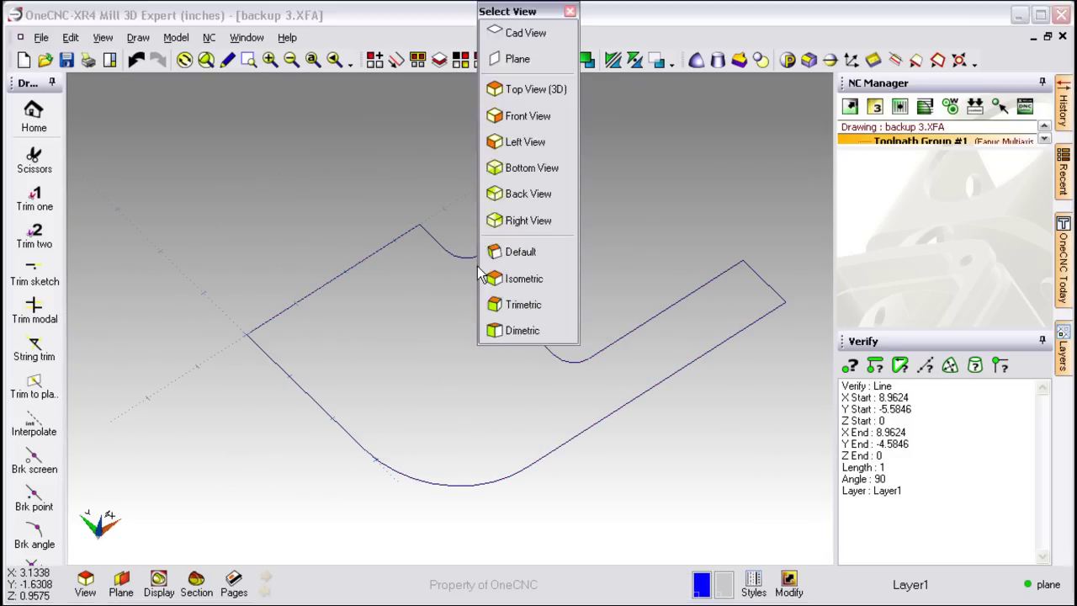
click(513, 92)
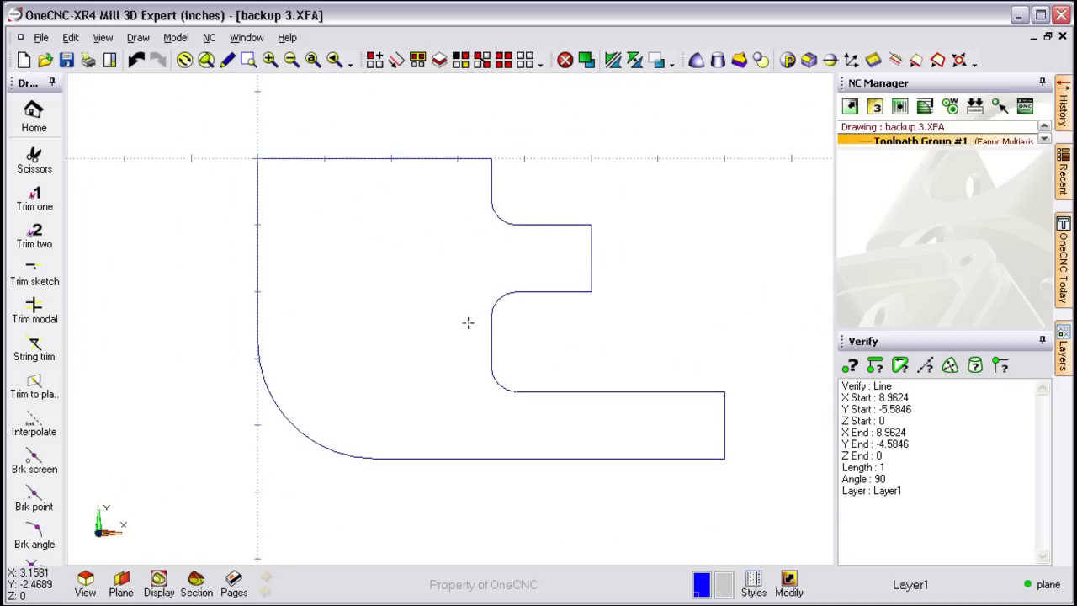
click(48, 128)
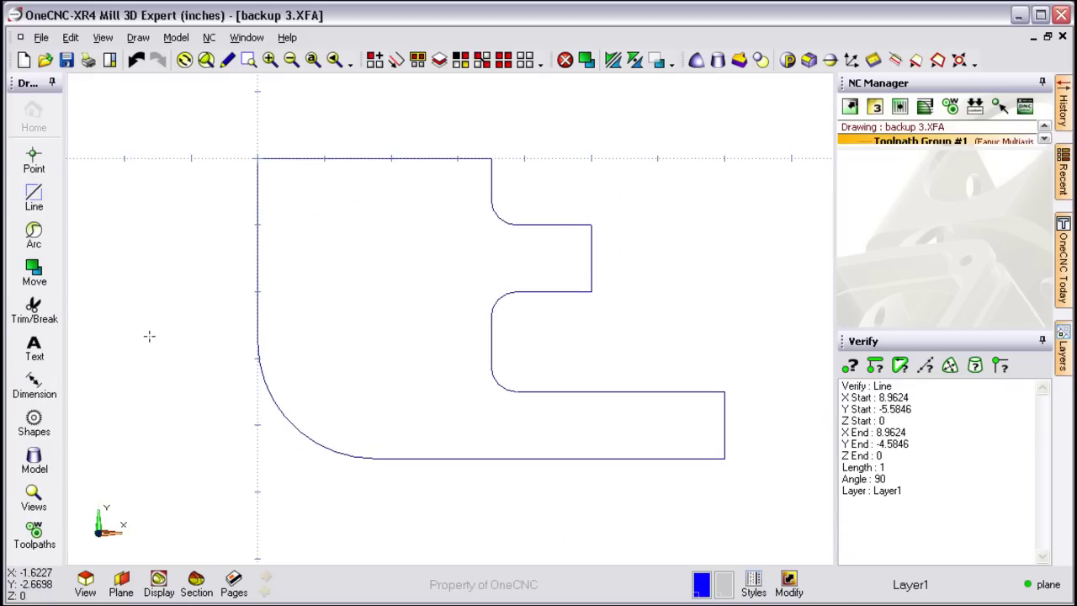
click(41, 385)
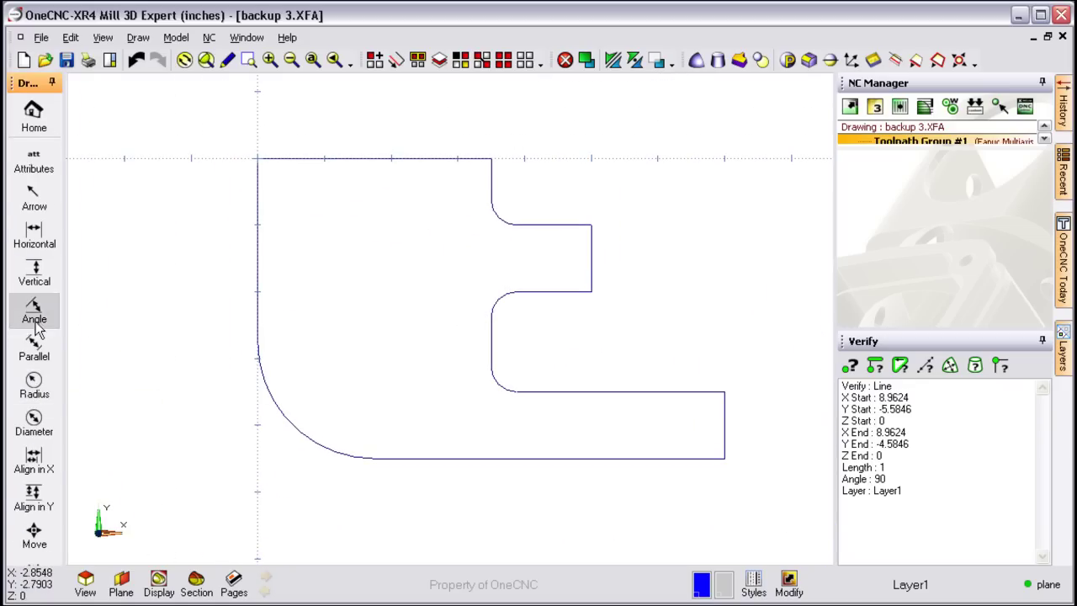
click(34, 273)
Dimension the profile: 2.75 vertical, 3.5 horizontal across the top, and R1.75 on the corner arc.
click(257, 192)
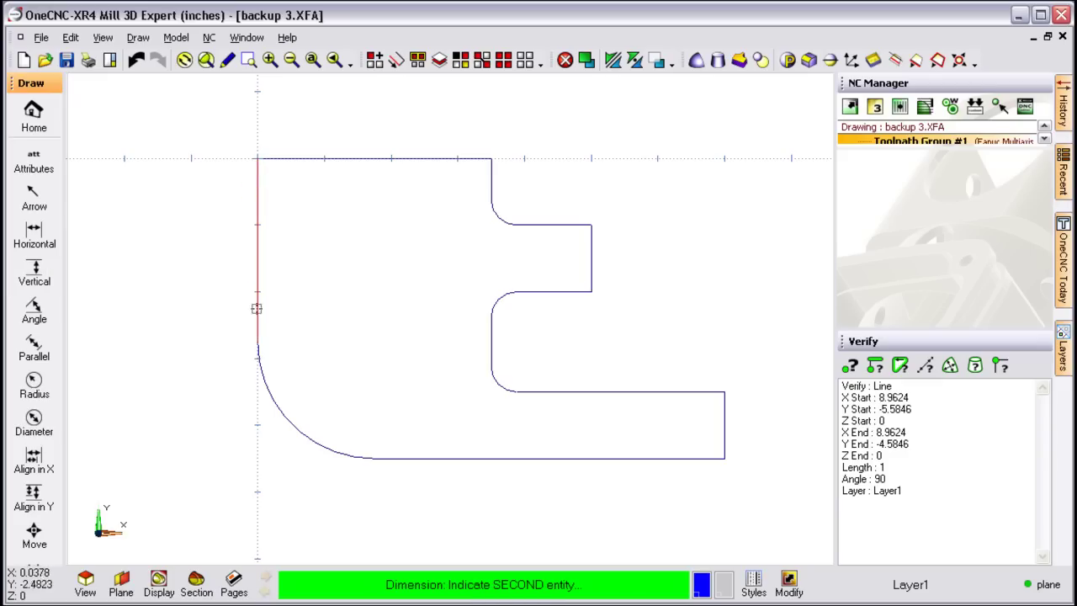
click(257, 344)
click(221, 249)
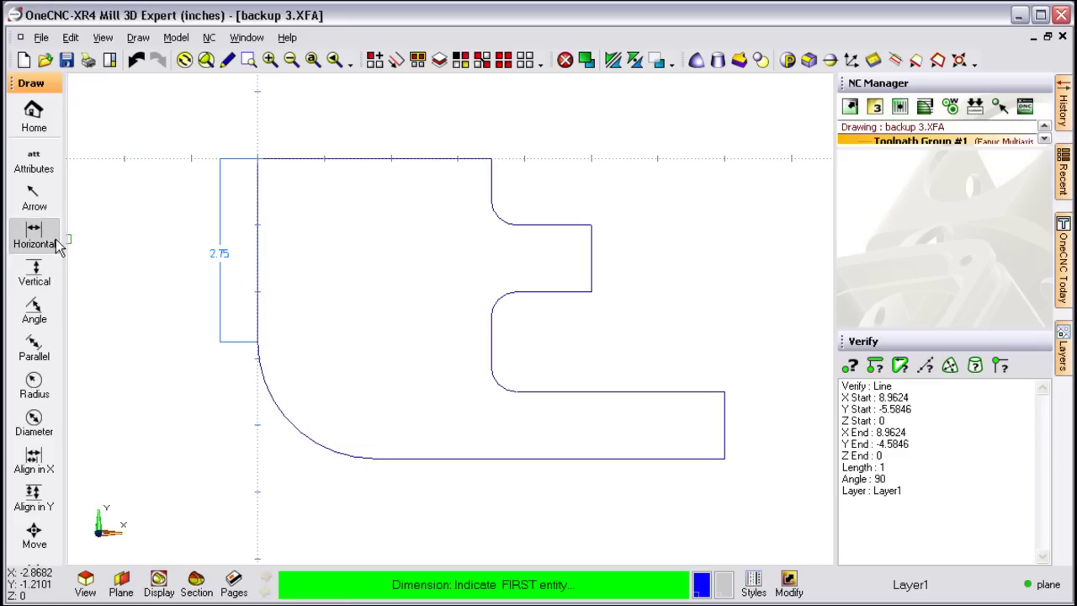
scroll(255, 166, down, 1)
click(257, 173)
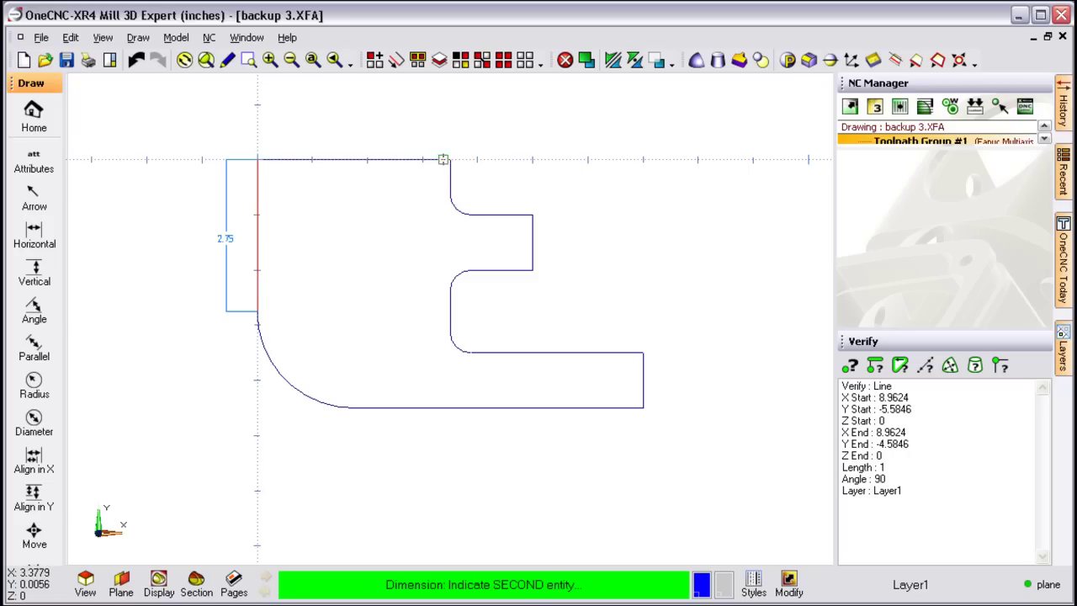
click(443, 159)
click(372, 135)
click(38, 385)
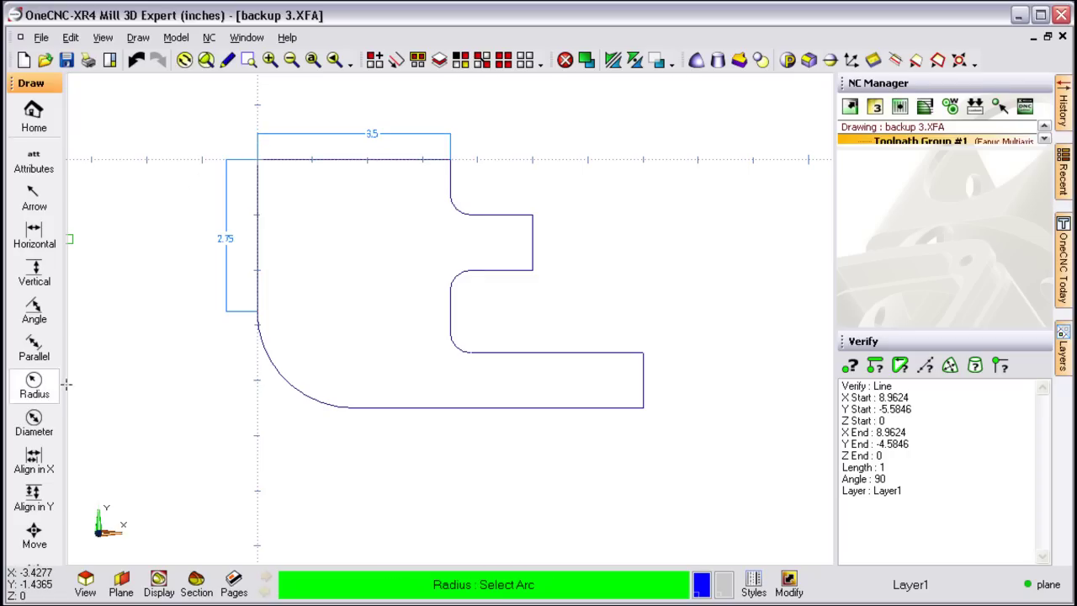
click(279, 378)
click(241, 401)
right_click(333, 439)
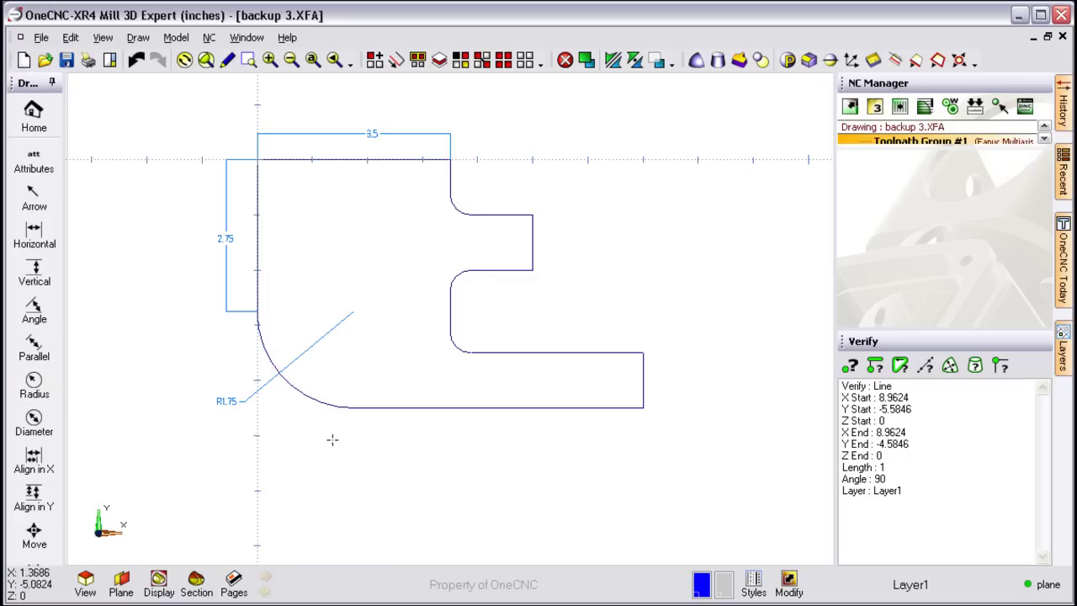
scroll(332, 440, up, 1)
middle_drag(308, 409, 339, 431)
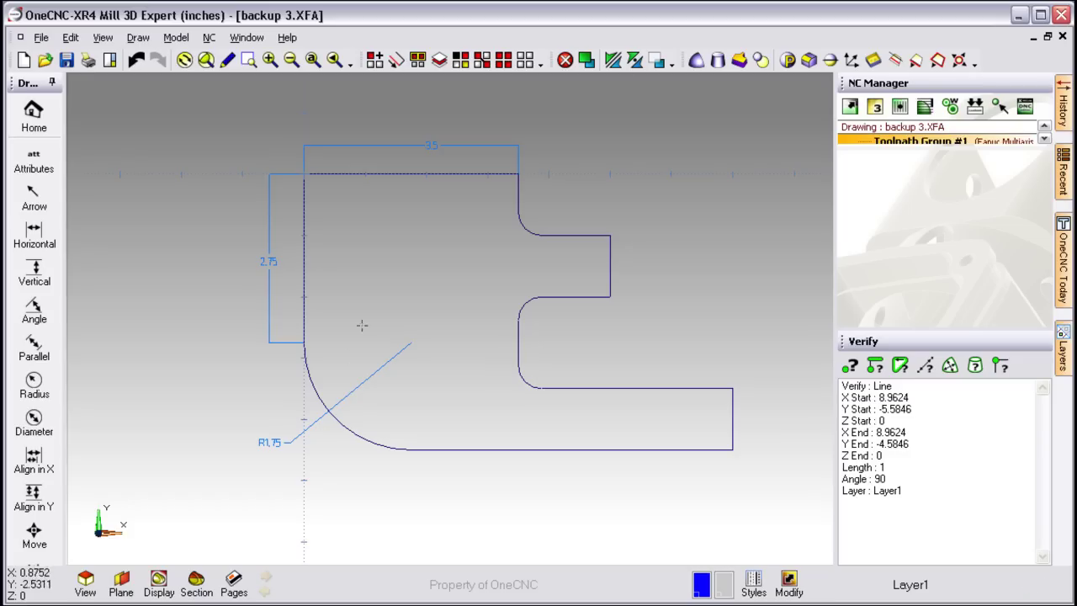
Undo the three dimensions and the view change, then tilt the part into 3D.
click(138, 60)
click(136, 60)
click(136, 60)
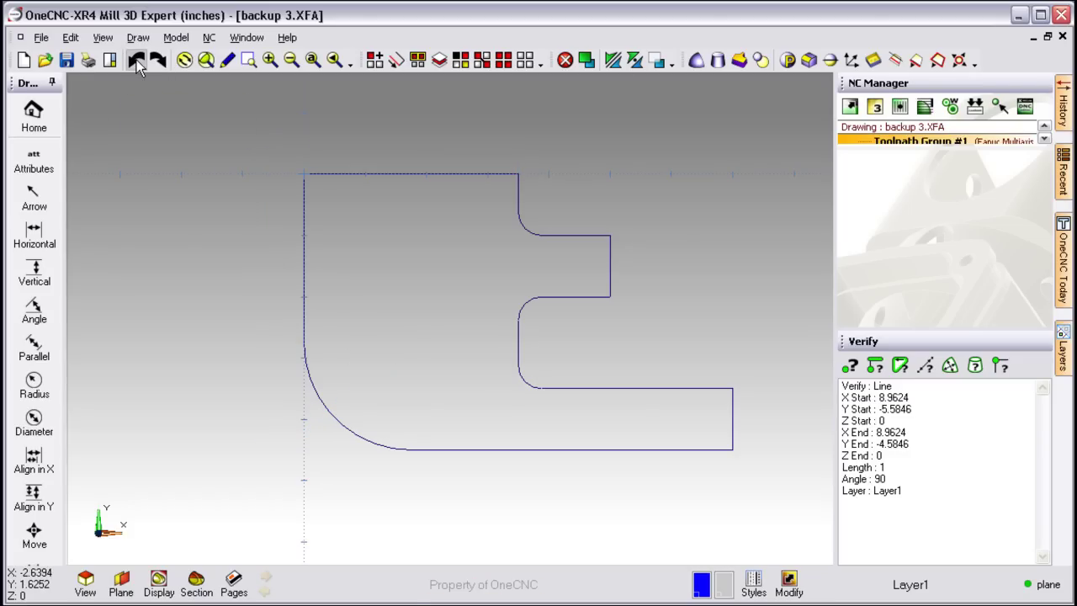
click(137, 60)
middle_drag(361, 349, 441, 382)
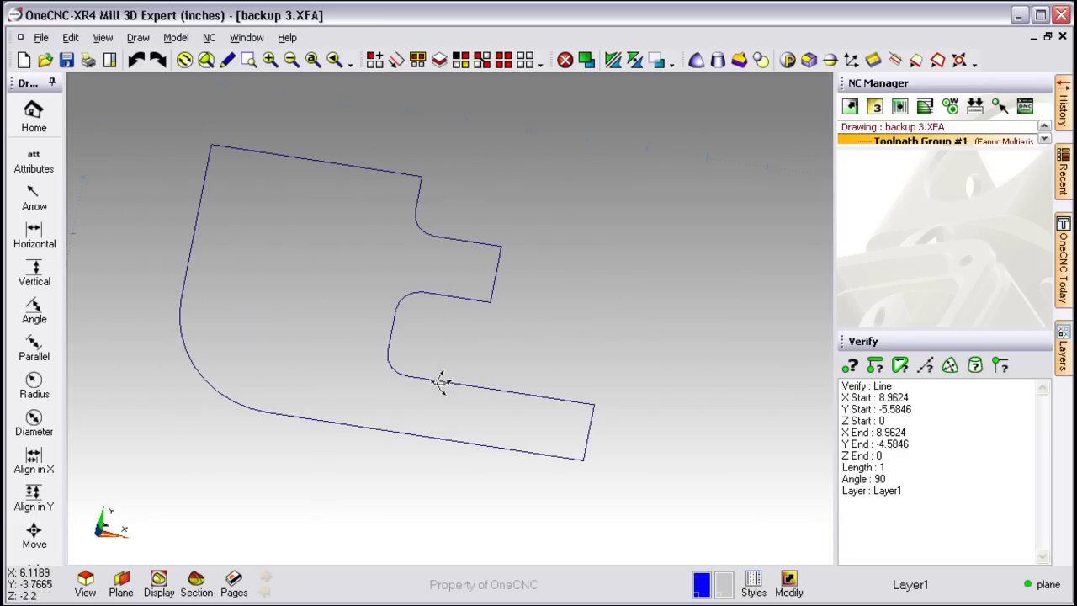
Verify the bottom edge (length 5.25) and right end line (length 1, angle 90).
click(850, 366)
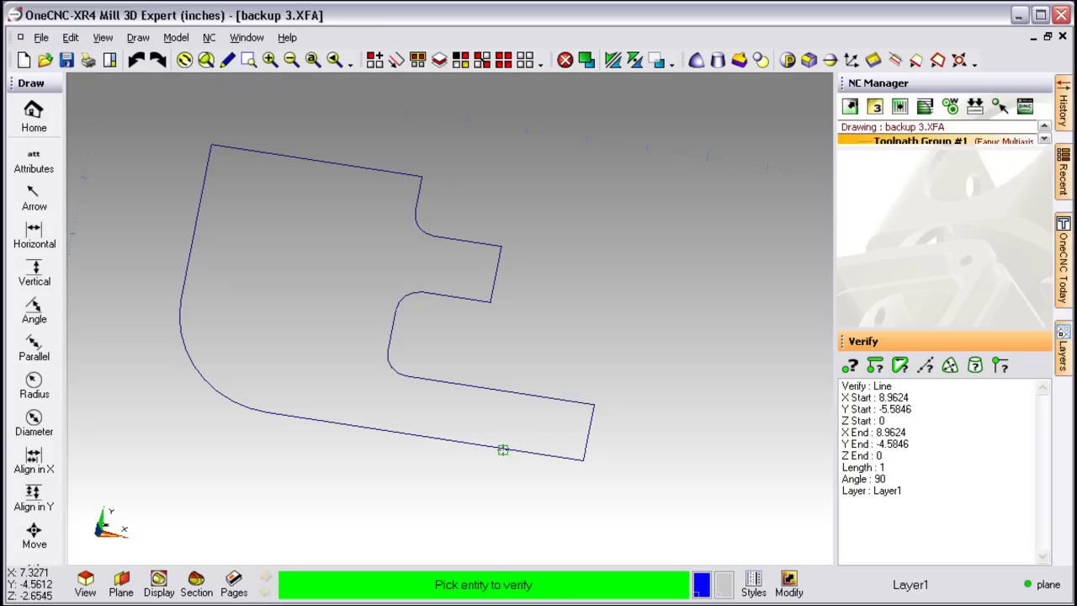
click(503, 447)
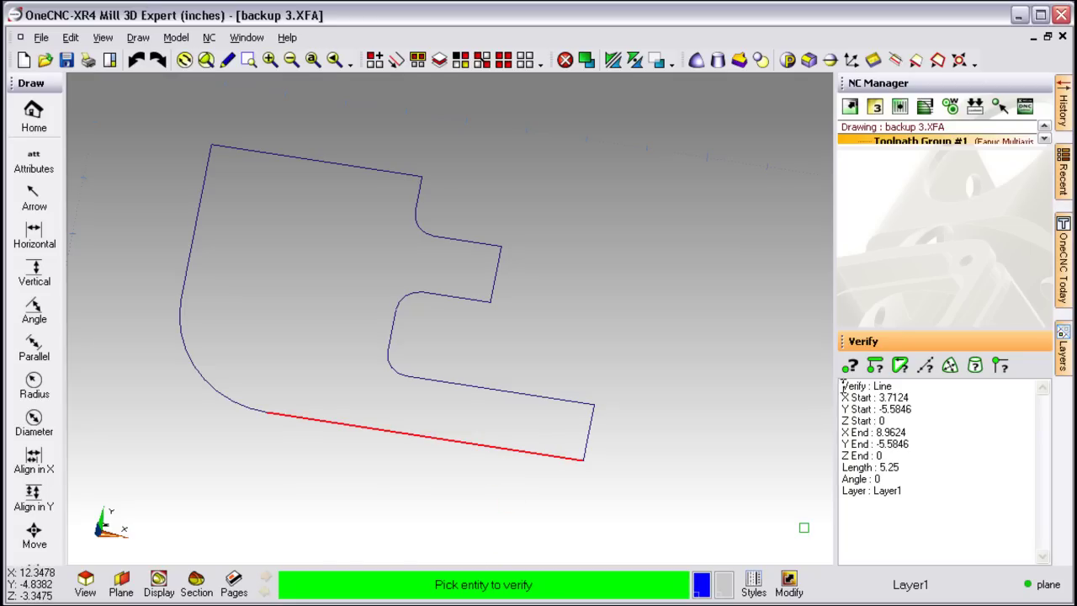
drag(843, 385, 895, 533)
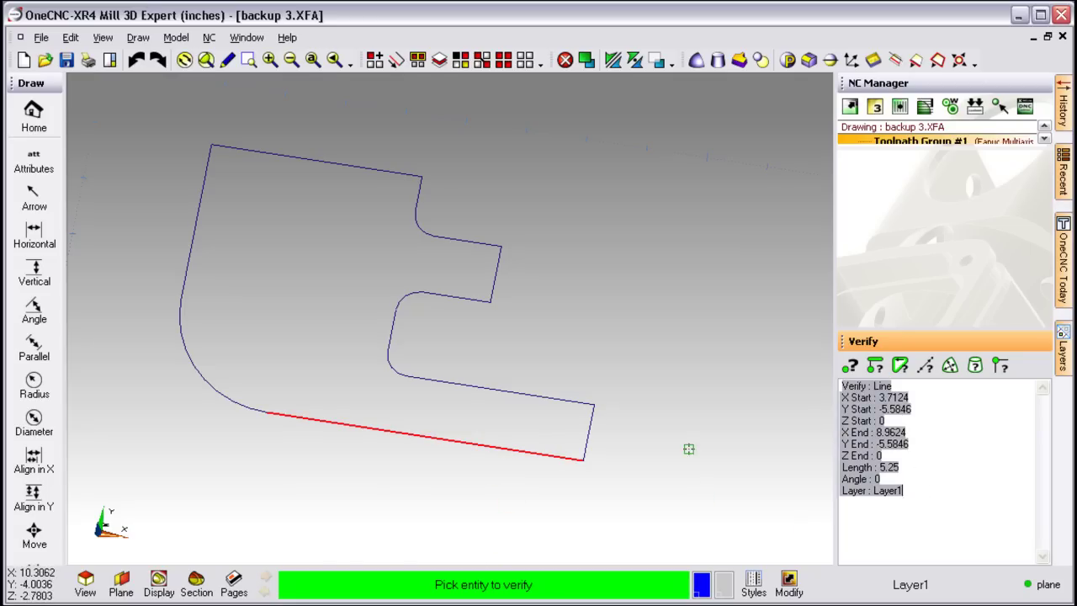
click(690, 445)
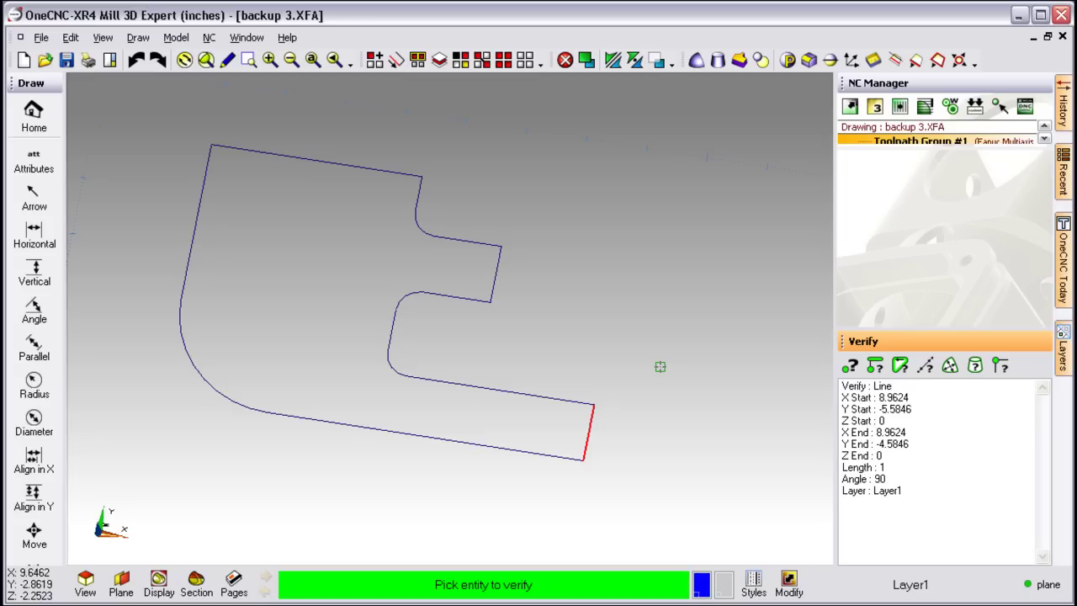
mouse_move(660, 366)
middle_down()
mouse_move(651, 291)
mouse_move(718, 340)
middle_up()
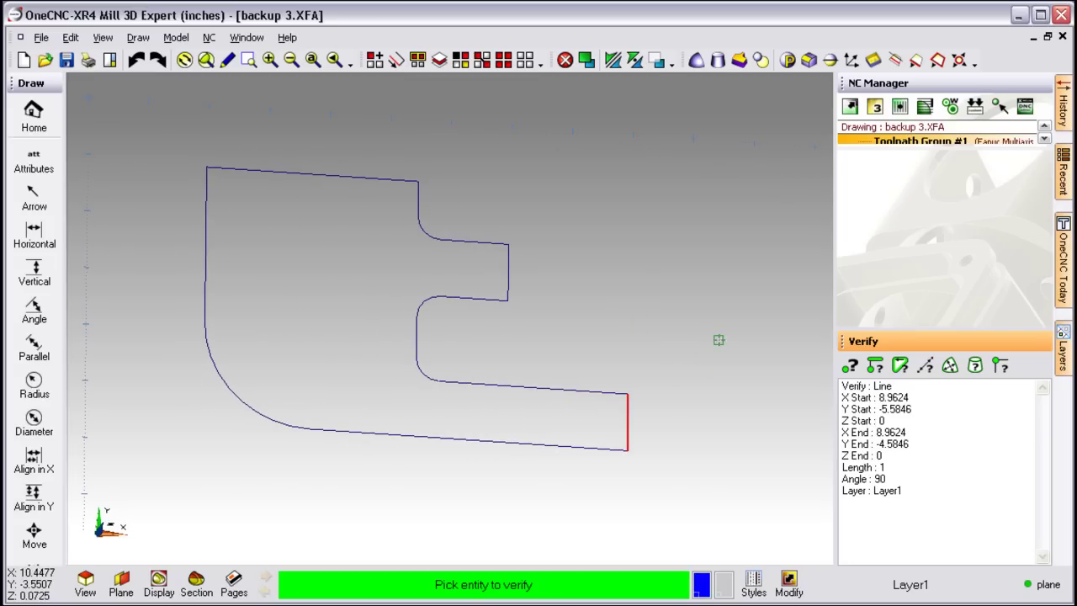
right_click(719, 340)
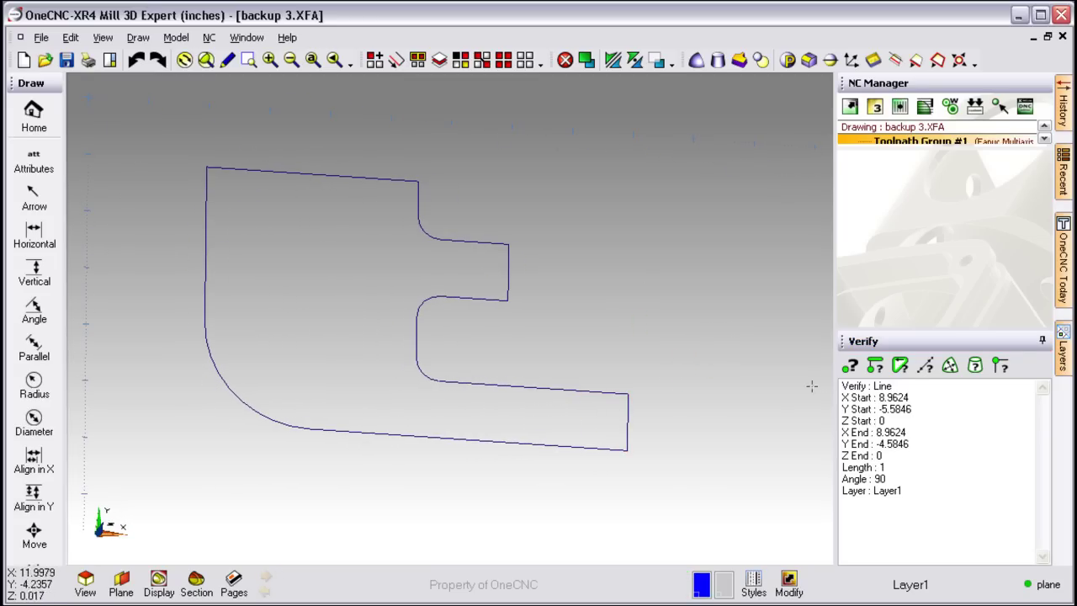
Turn the Dimensions and Print Box layers back on, then change Layer1's colour.
click(1063, 345)
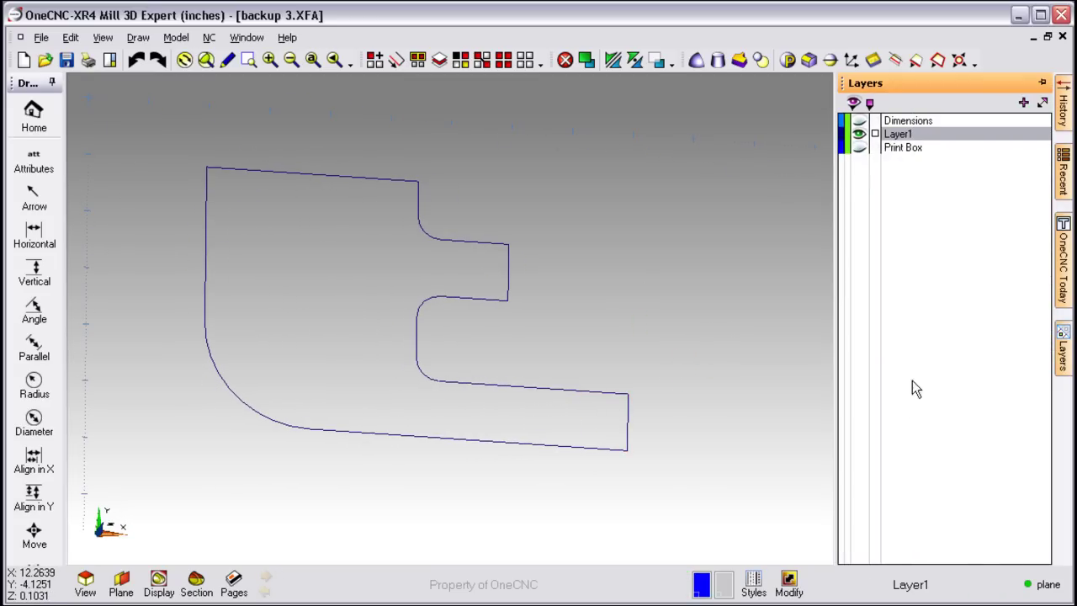
click(860, 123)
click(859, 147)
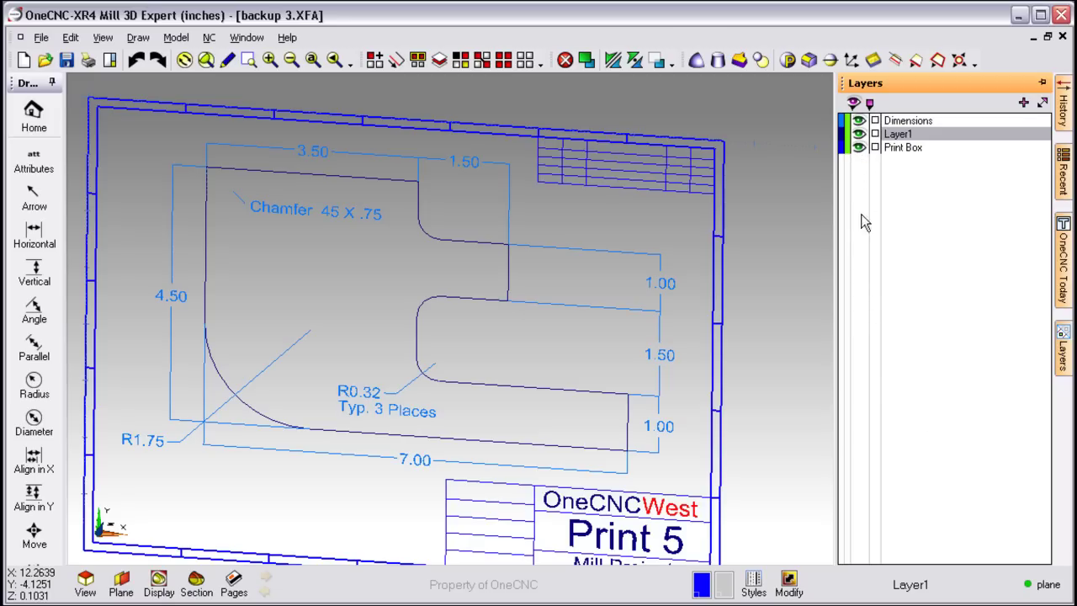
click(859, 148)
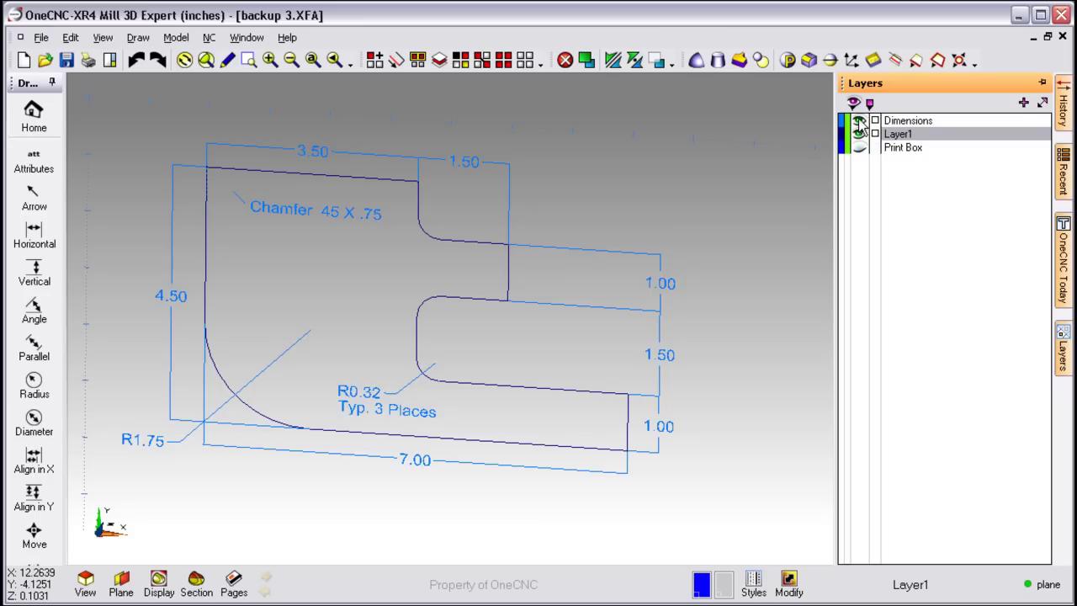
click(859, 122)
click(859, 148)
click(859, 121)
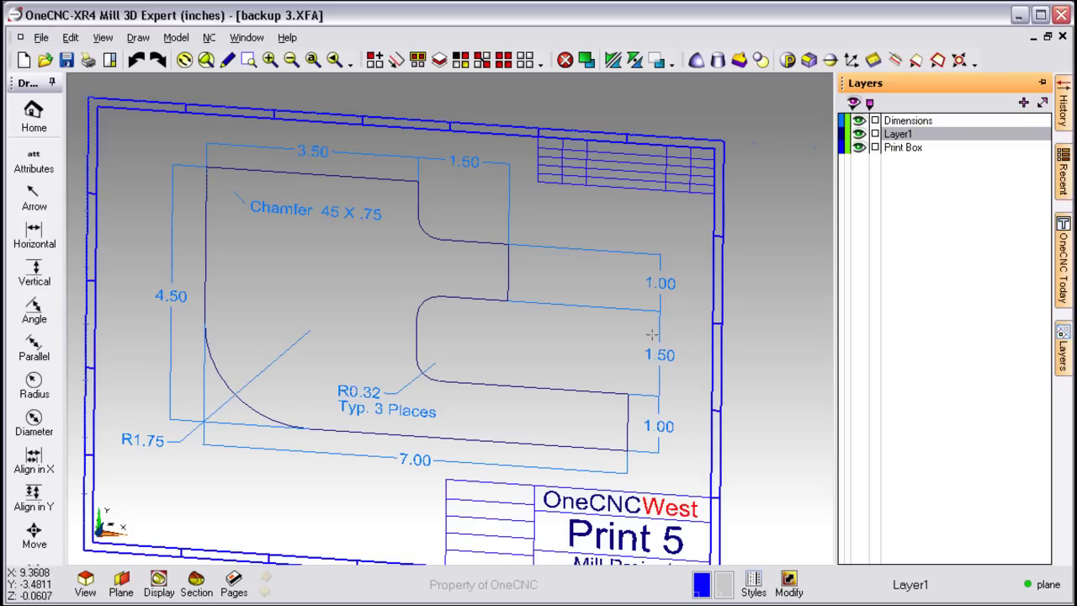
middle_drag(606, 353, 884, 295)
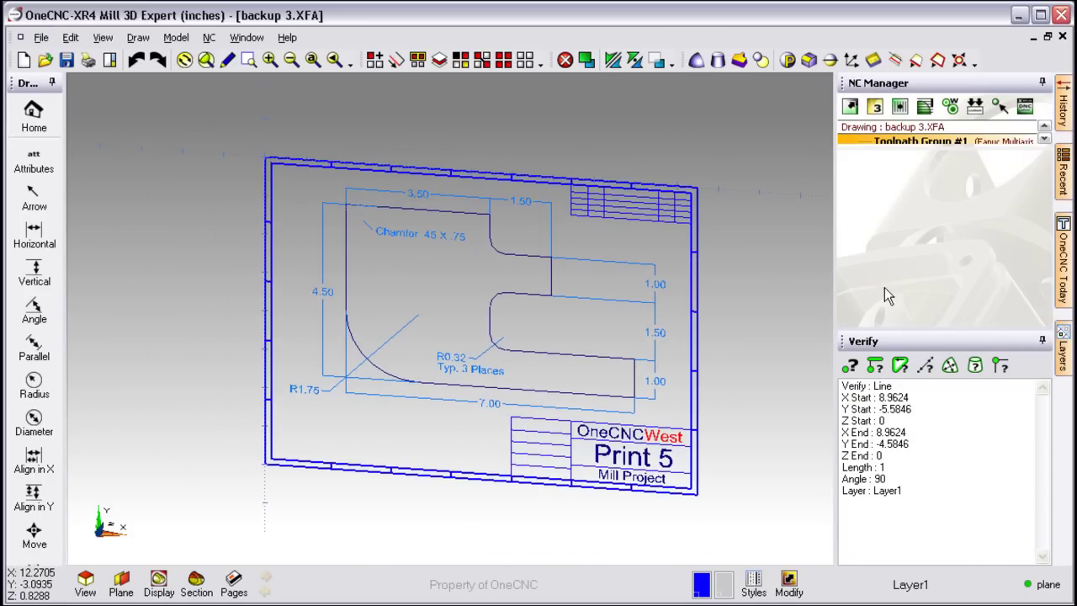
mouse_move(1065, 357)
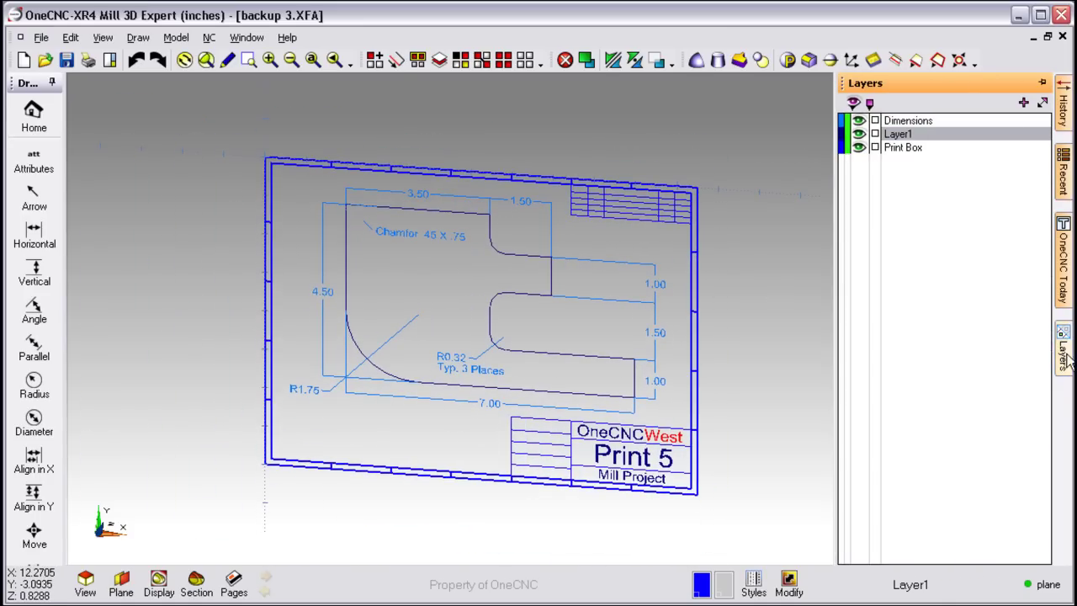
click(875, 134)
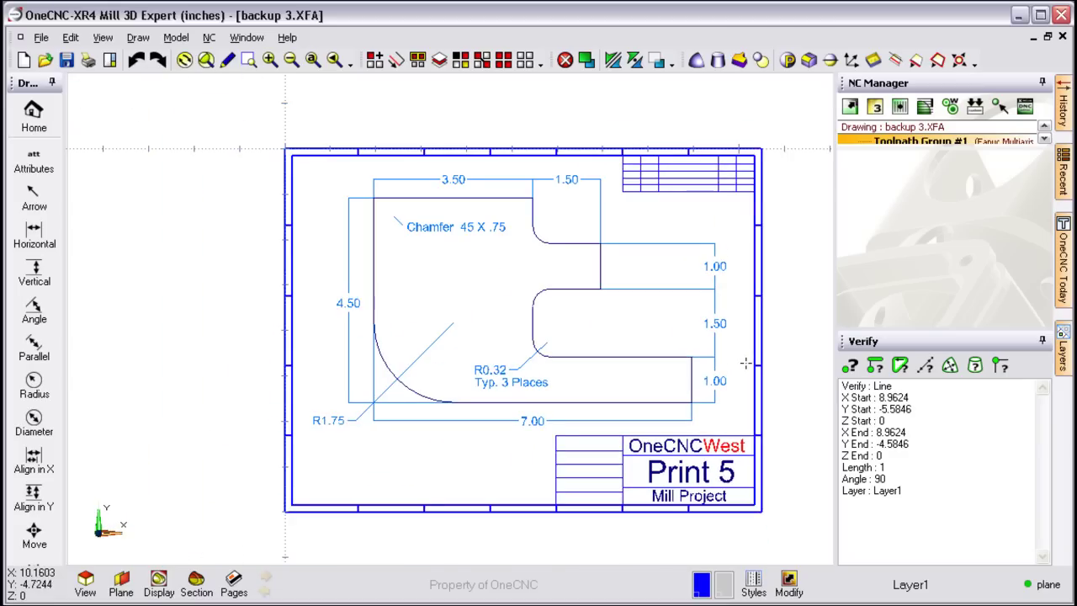
Pin the Layers panel under Verify, resize both panels, and start a new blank drawing.
middle_drag(748, 360, 684, 356)
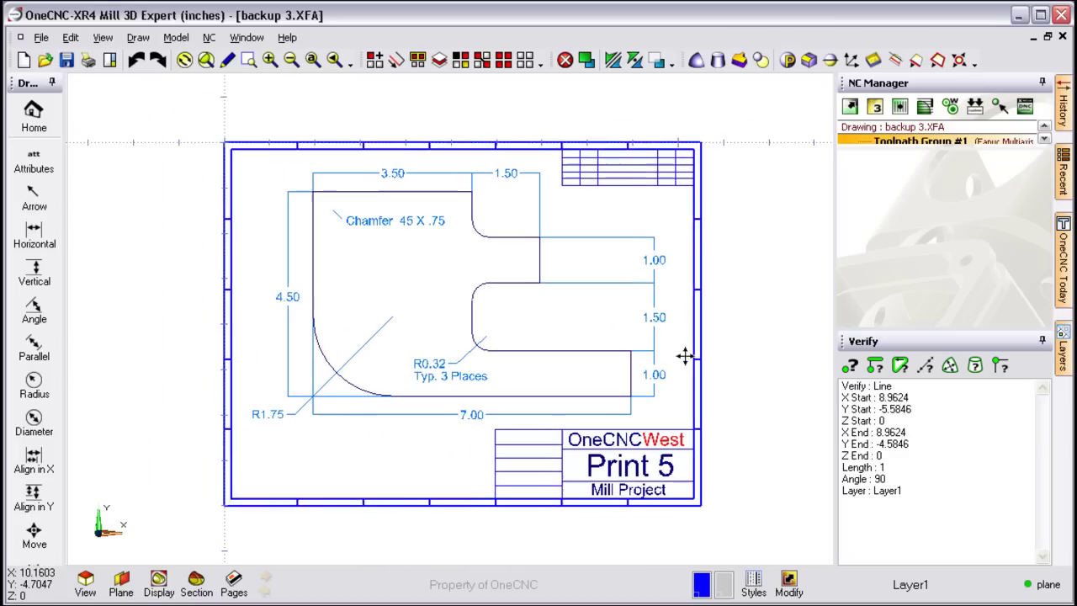
mouse_move(1063, 355)
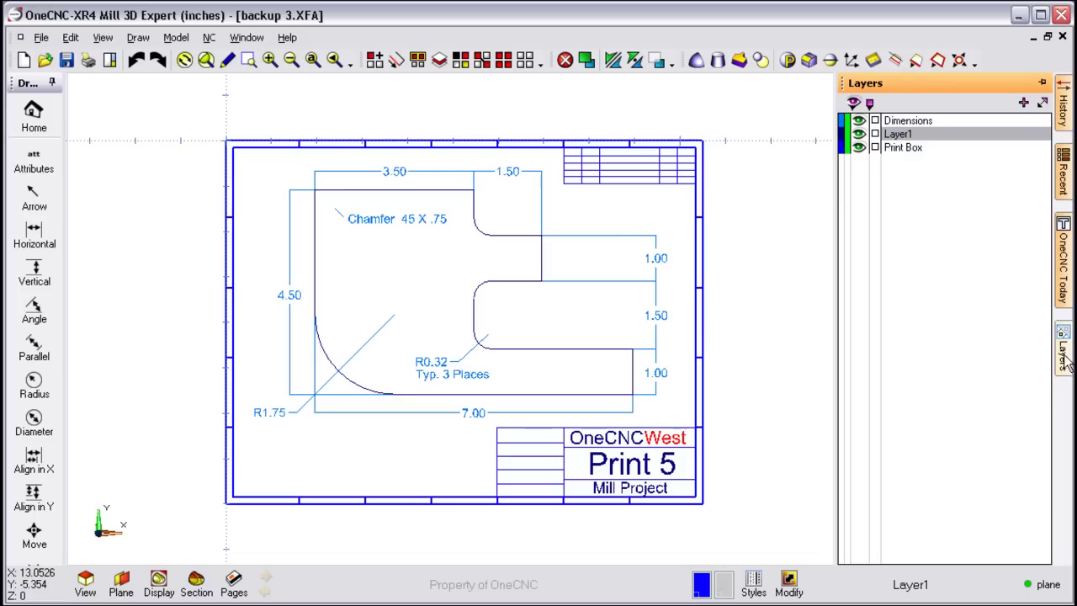
click(1042, 82)
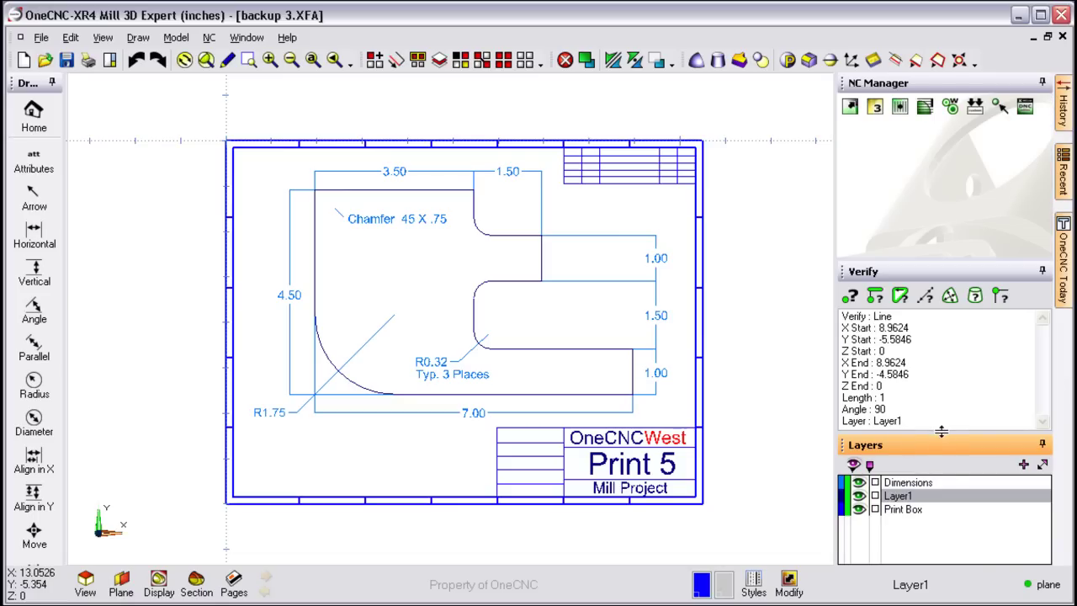
drag(941, 431, 941, 425)
drag(958, 260, 959, 243)
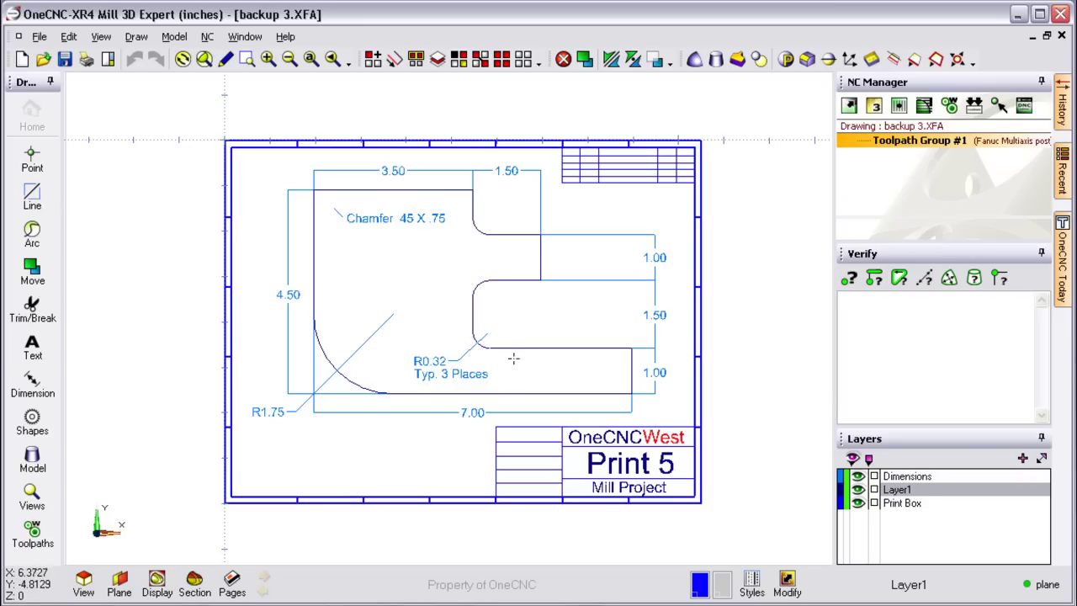
mouse_move(510, 356)
middle_down()
mouse_move(636, 235)
mouse_move(545, 205)
mouse_move(578, 286)
mouse_move(553, 298)
mouse_move(574, 257)
mouse_move(536, 267)
mouse_move(534, 283)
middle_up()
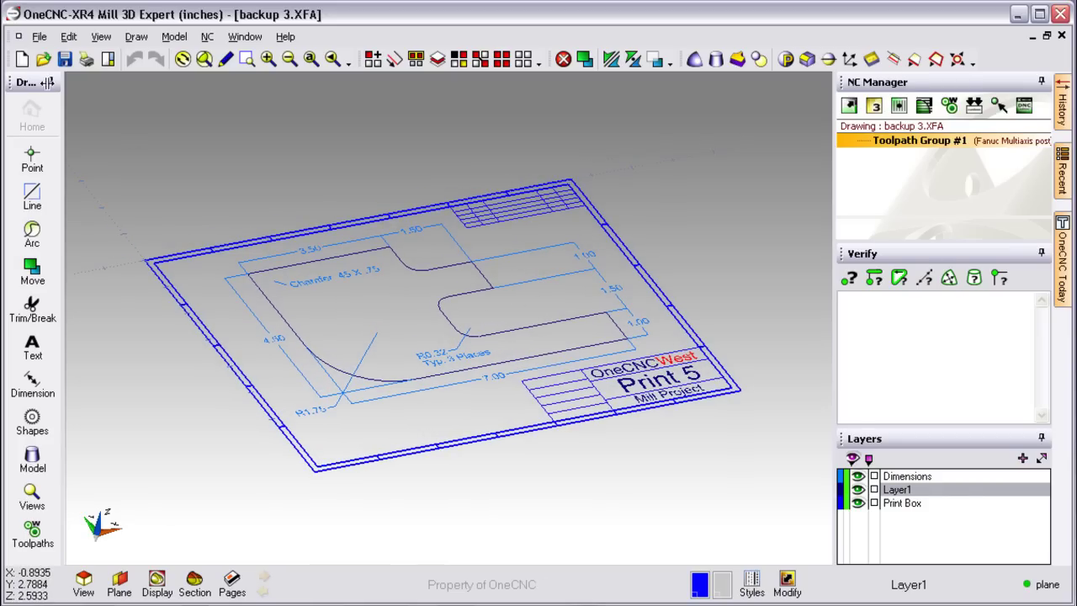
click(21, 59)
Trace the CNC Works logo image with Auto Trace Image enabled.
click(38, 37)
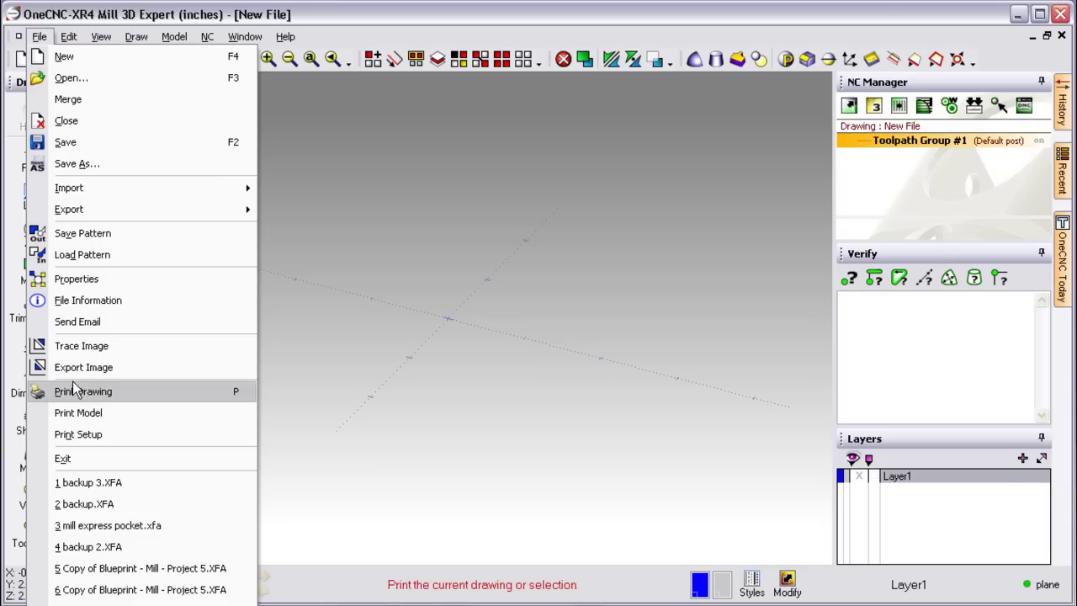
click(82, 346)
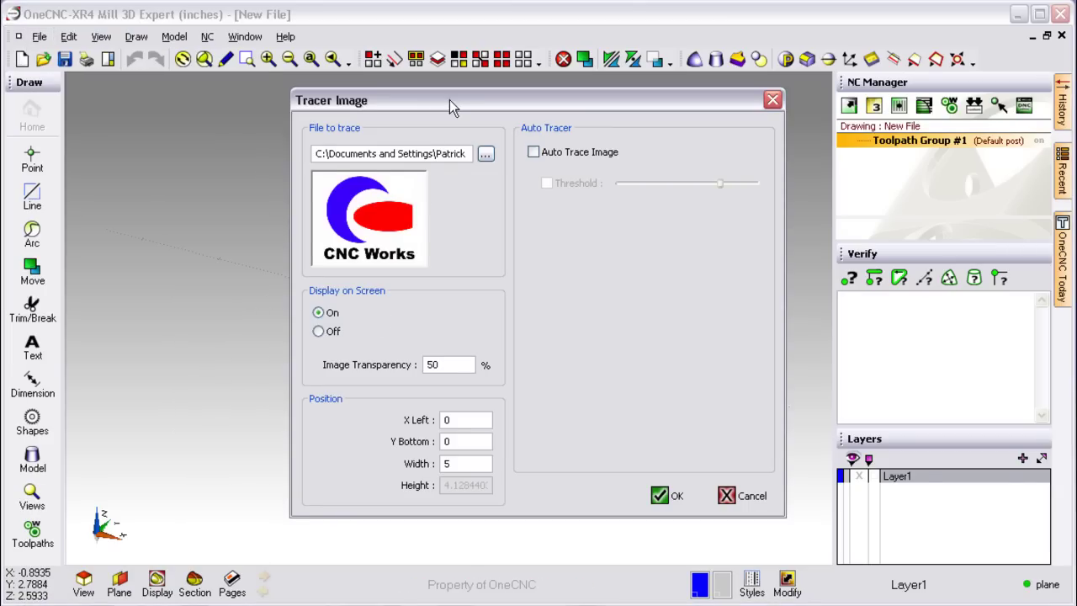
drag(449, 99, 226, 85)
click(312, 140)
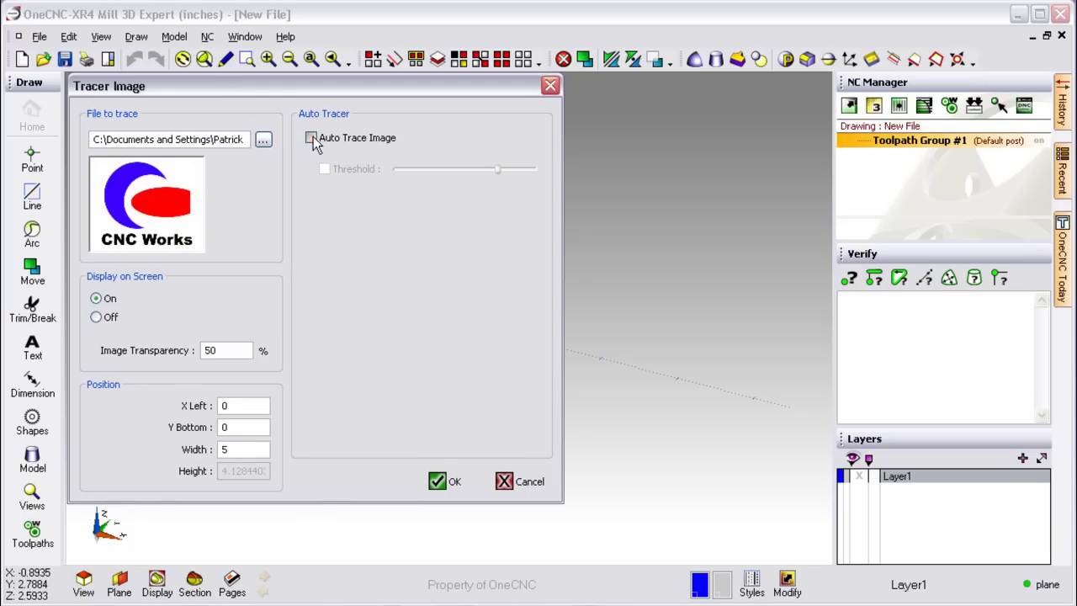
click(439, 481)
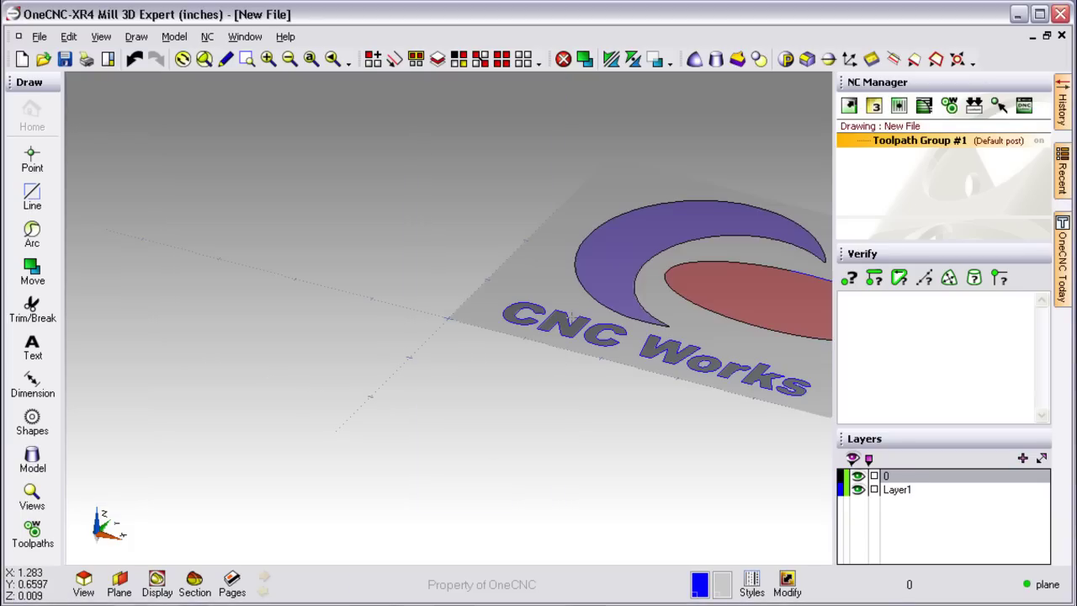
mouse_move(577, 322)
middle_down()
mouse_move(640, 283)
mouse_move(384, 308)
mouse_move(405, 320)
middle_up()
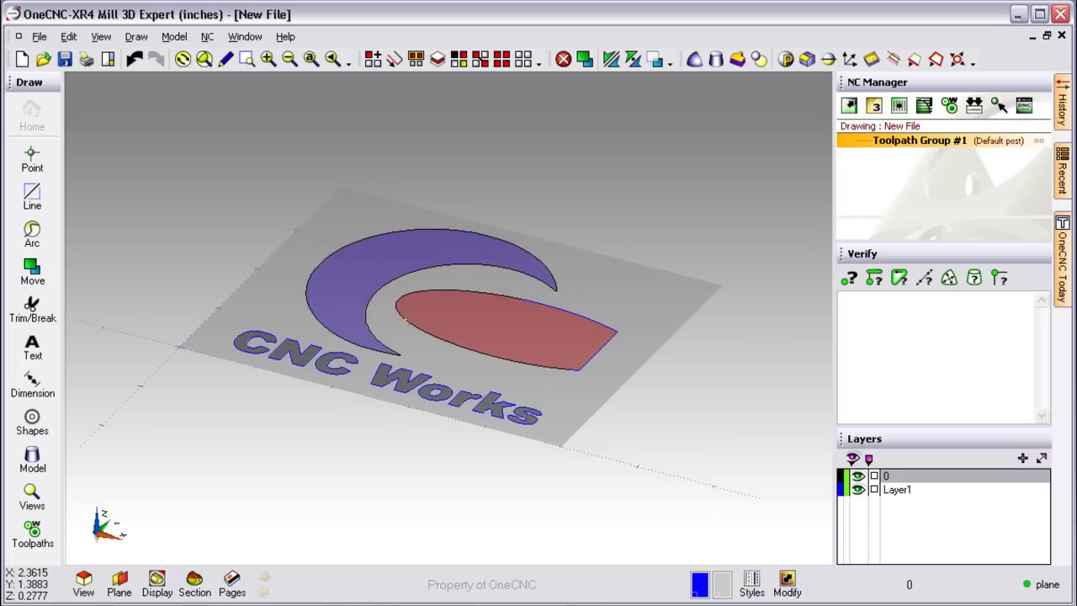
scroll(406, 319, up, 2)
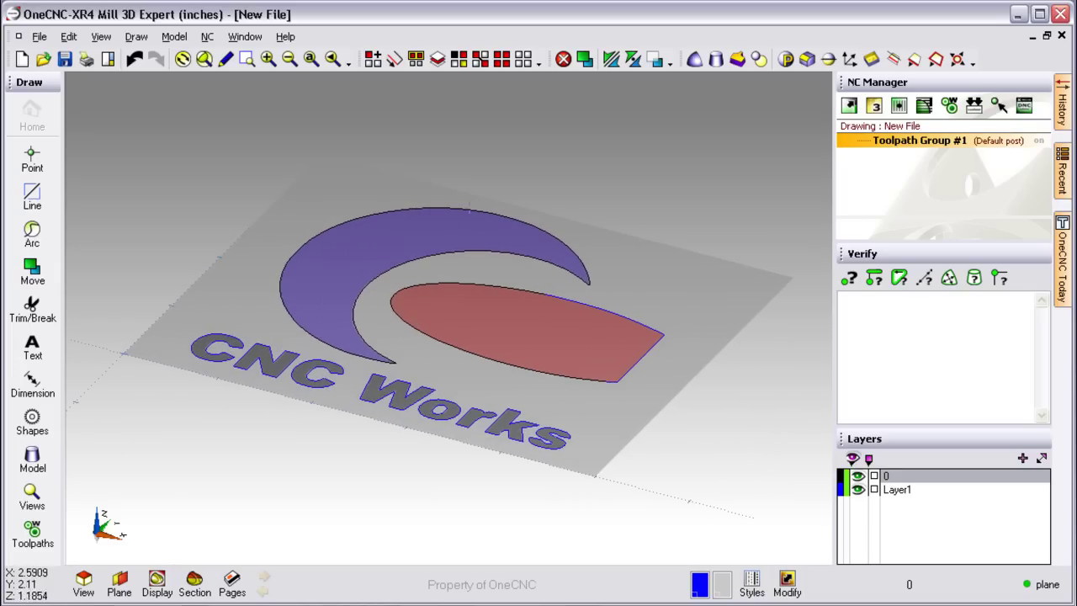
Generate an Engrave All - Constant Z toolpath around the traced logo, then start a new empty drawing.
click(899, 105)
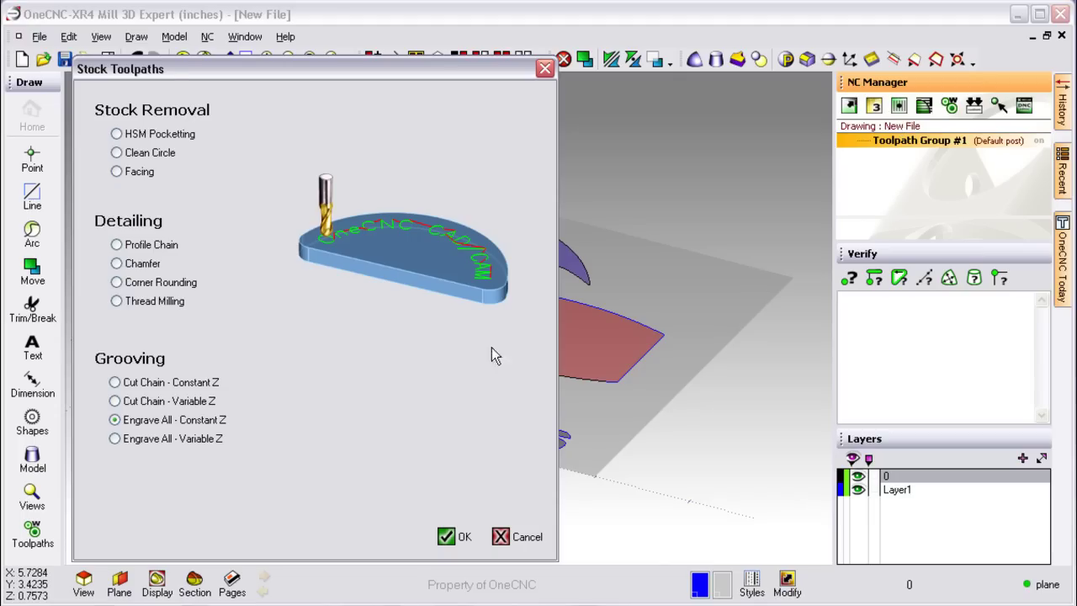
click(453, 537)
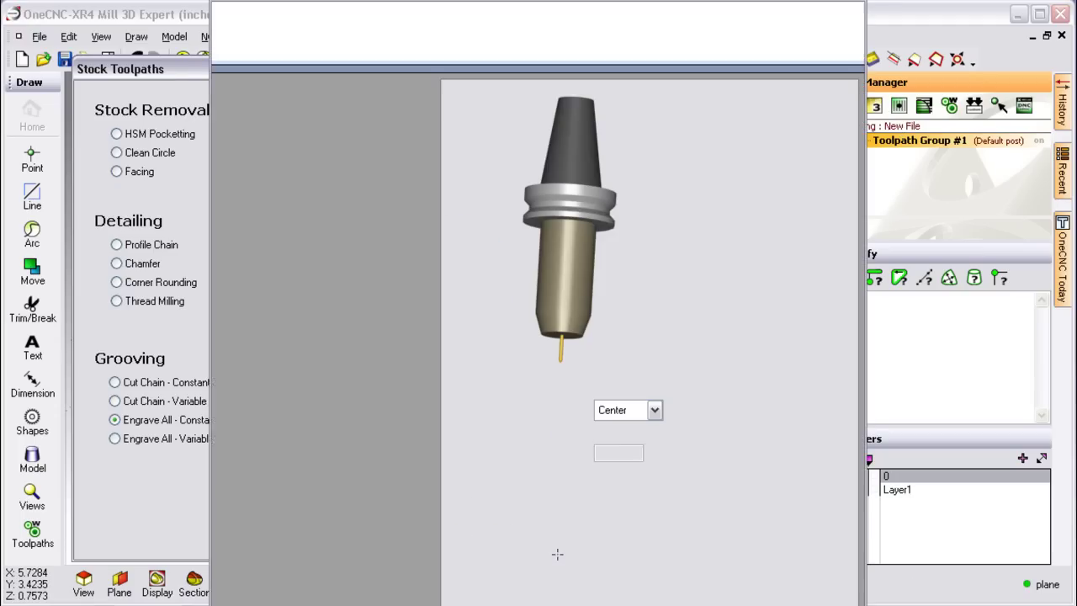
click(738, 598)
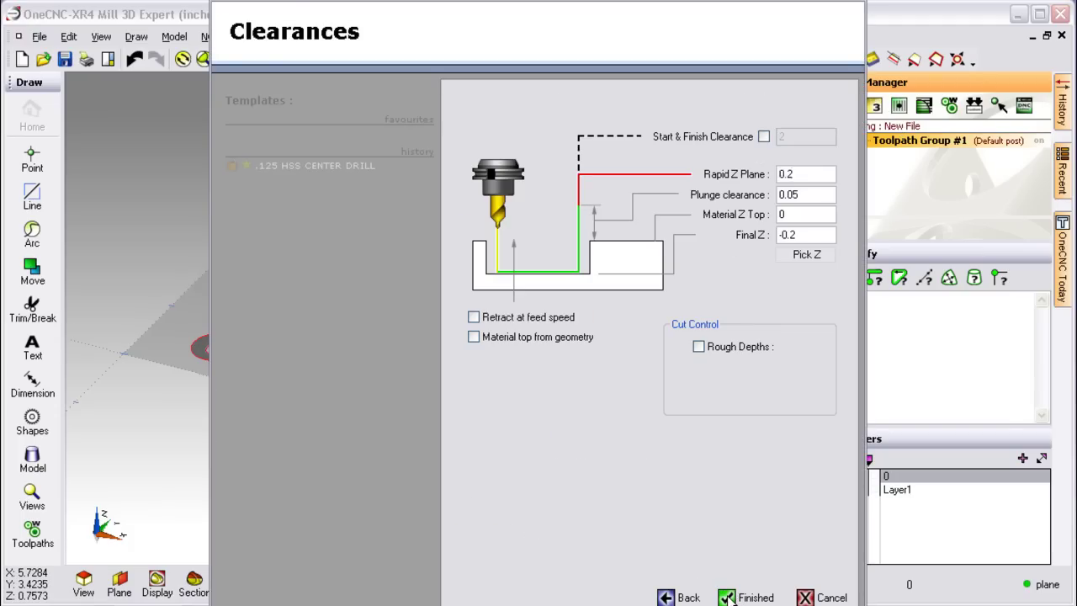
click(729, 599)
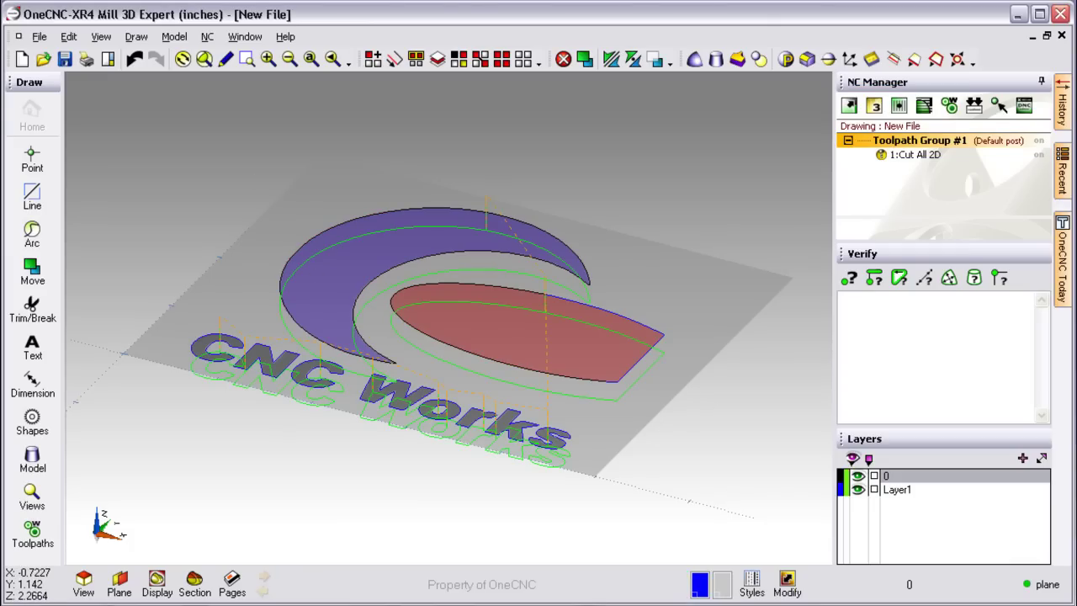
click(22, 58)
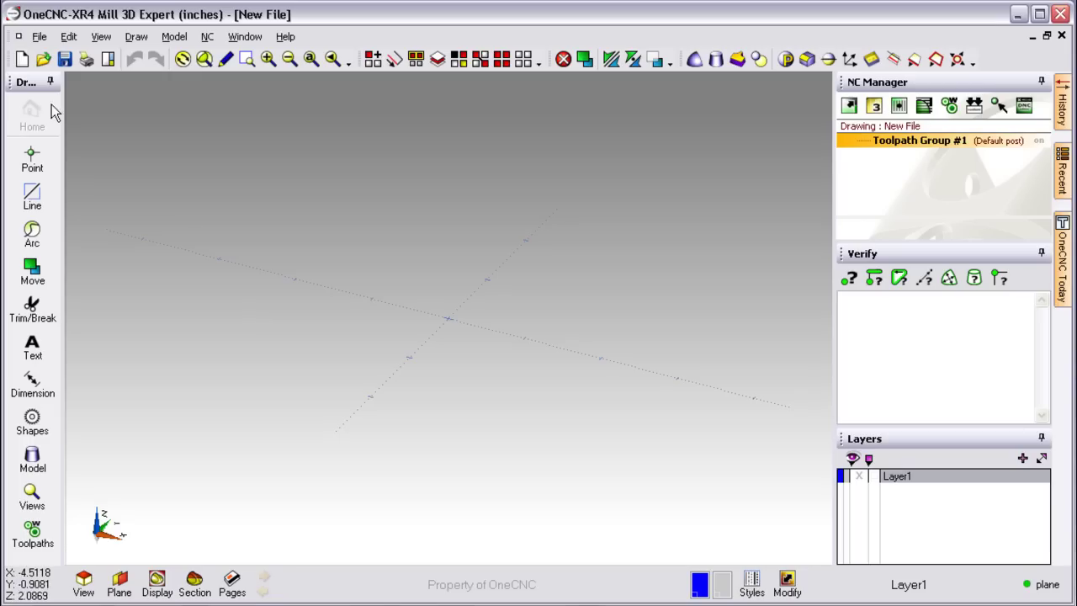
Import mill express pocket.nc from the Desktop as a G-Code / ISO backplot file.
click(39, 39)
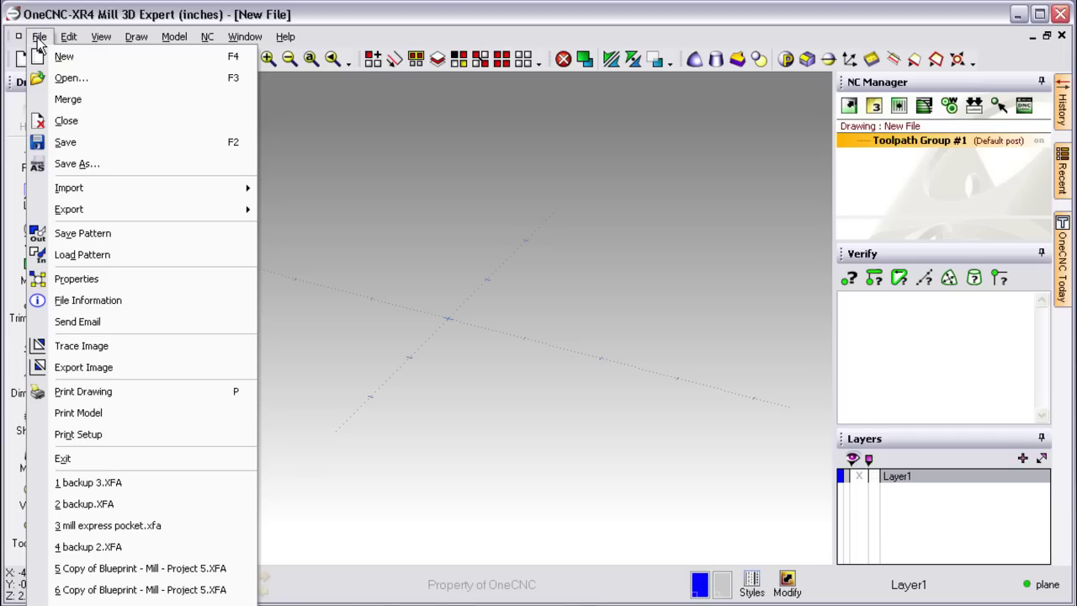
mouse_move(86, 193)
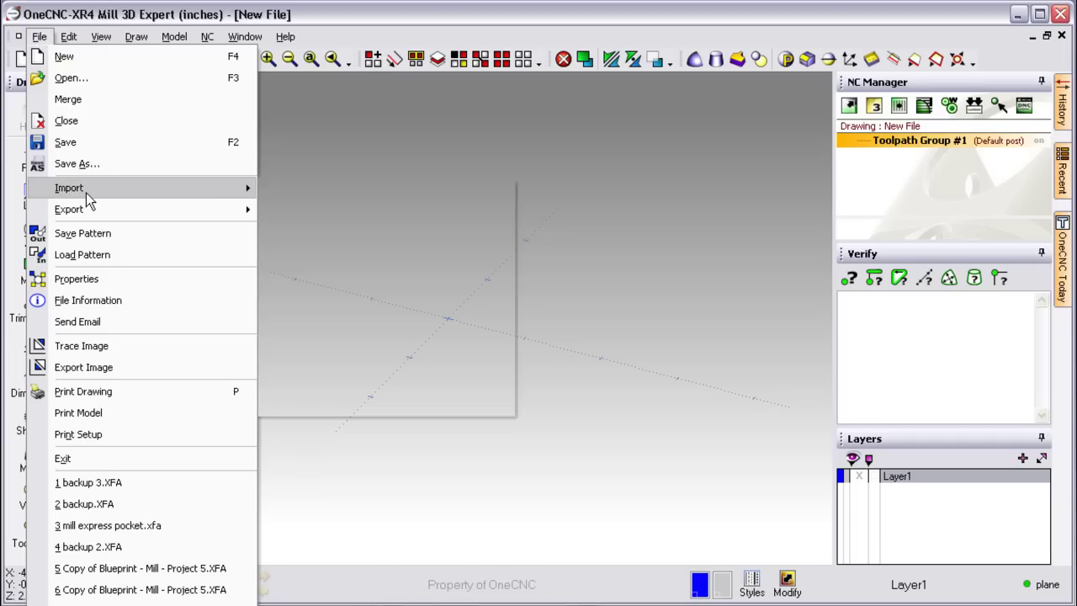
click(316, 337)
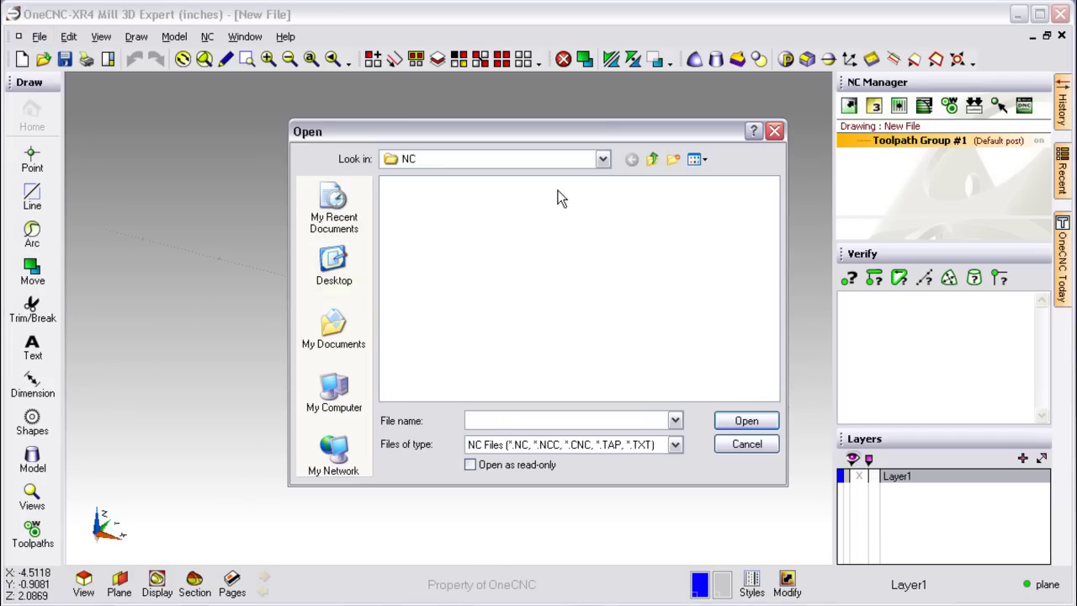
click(651, 159)
click(651, 159)
click(651, 160)
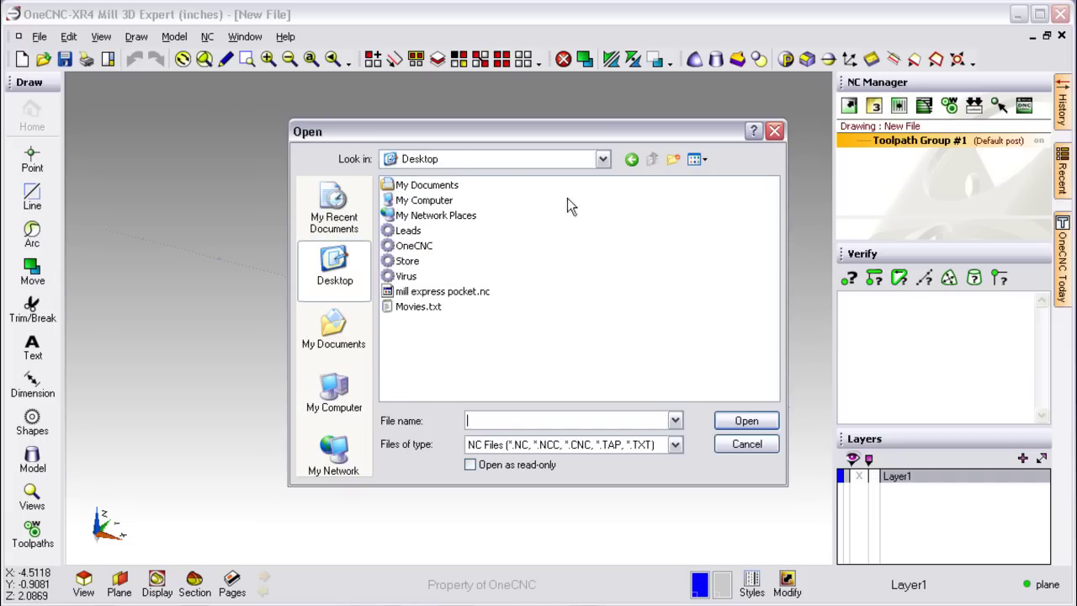
double_click(417, 295)
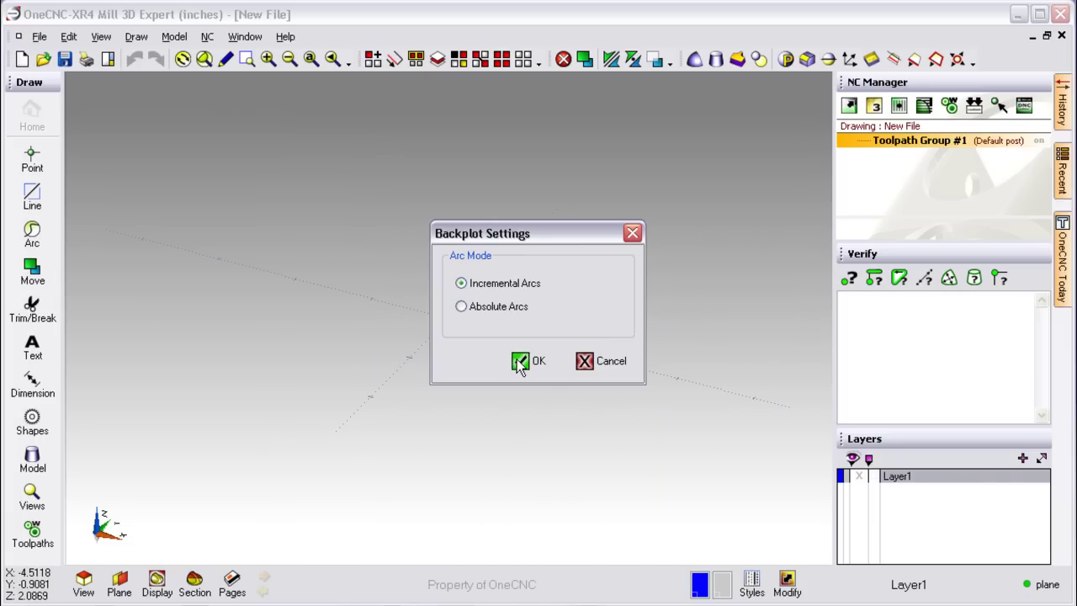
Accept incremental arc mode and pan the backplotted wireframe toolpath into full view.
click(516, 361)
click(541, 351)
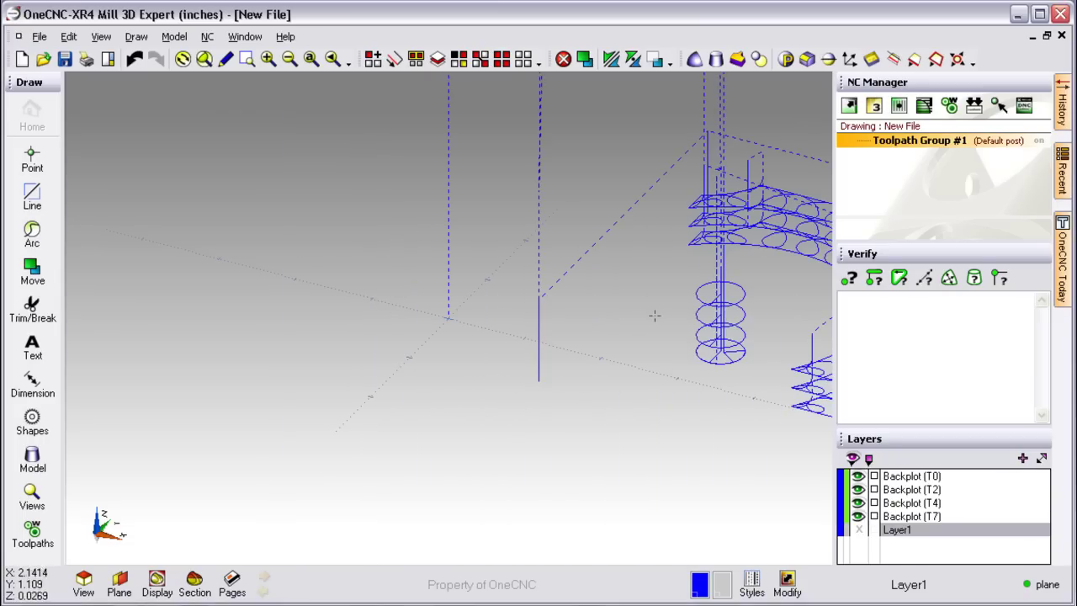
middle_drag(441, 308, 314, 334)
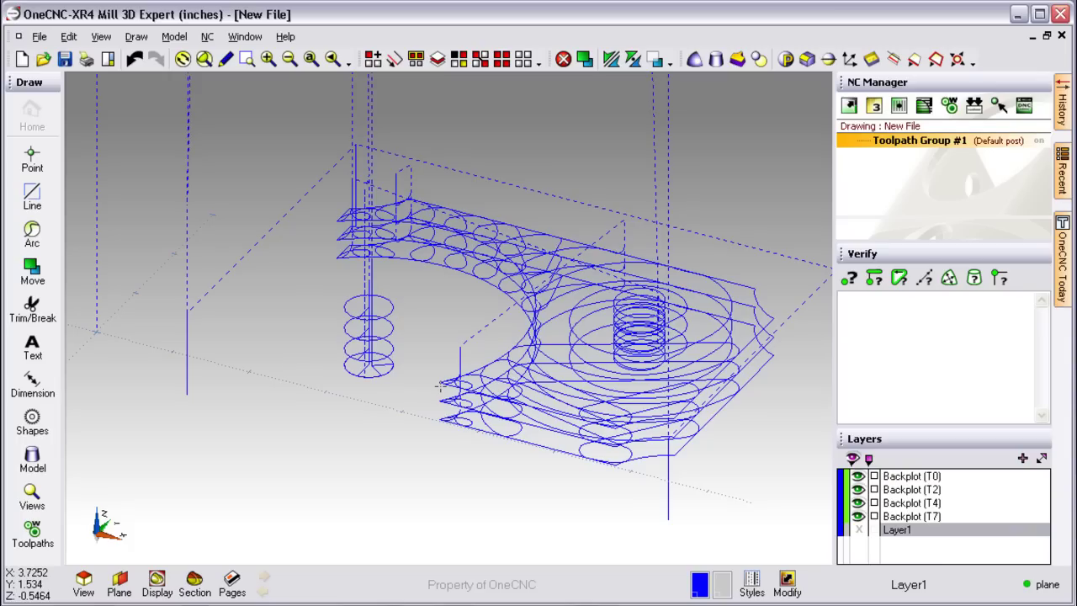